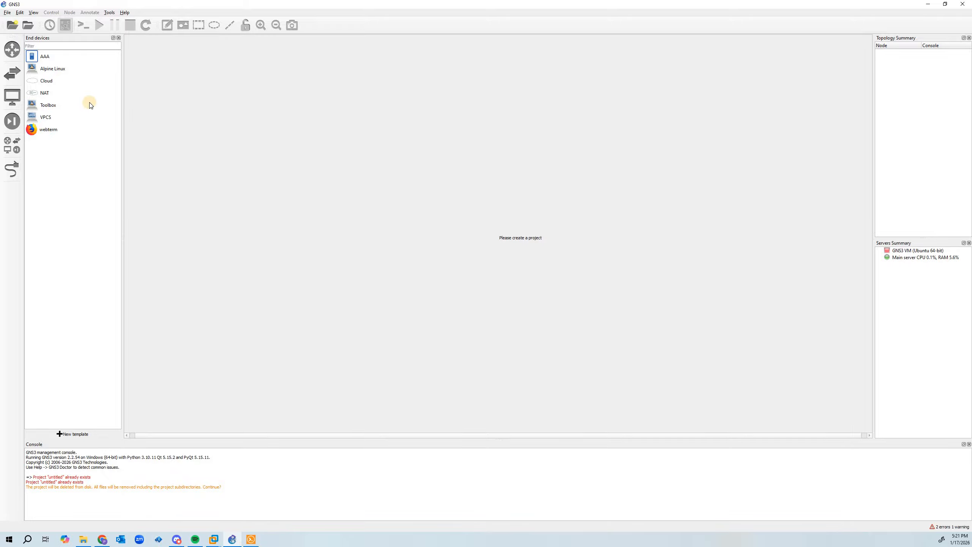
- Try to create a new blank project with the default name untitled
left_click(8, 13)
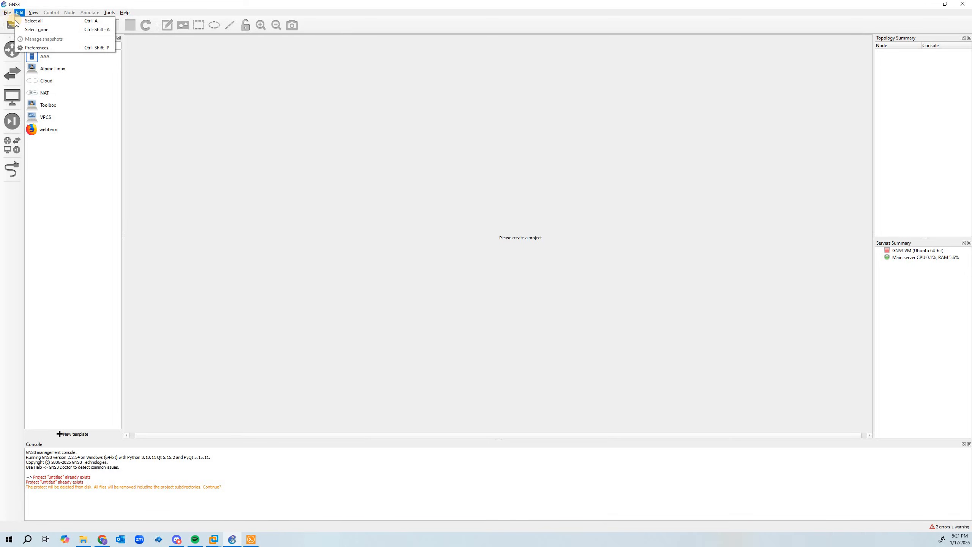
left_click(15, 21)
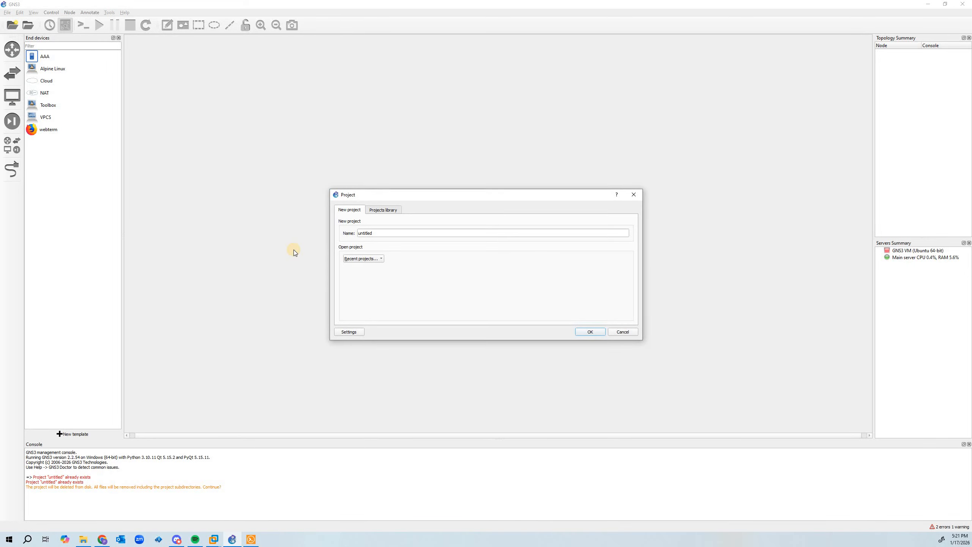
left_click(369, 260)
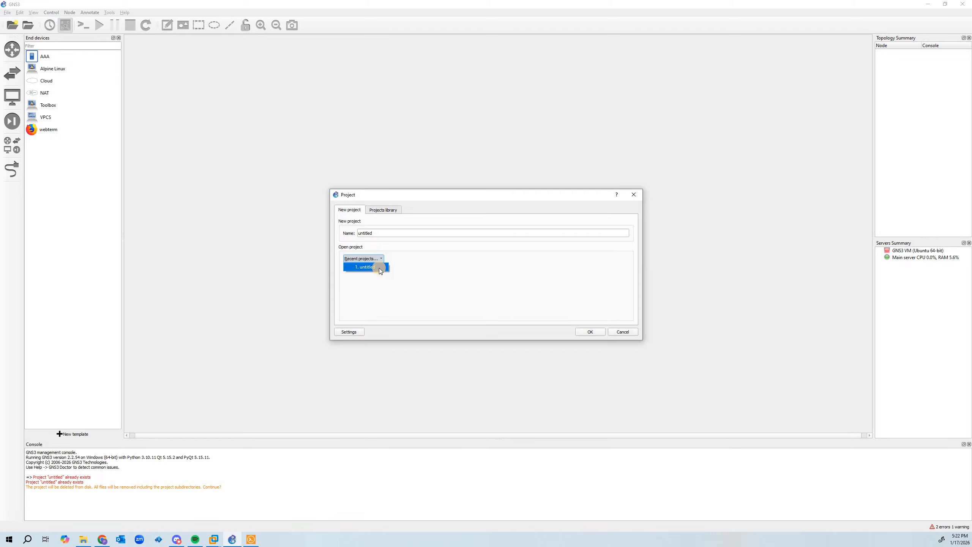
left_click(591, 333)
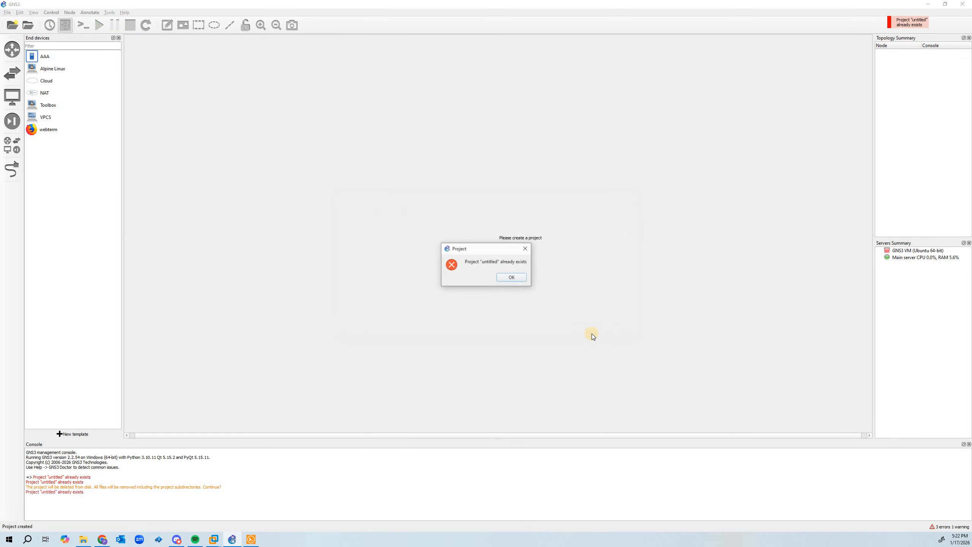
left_click(522, 280)
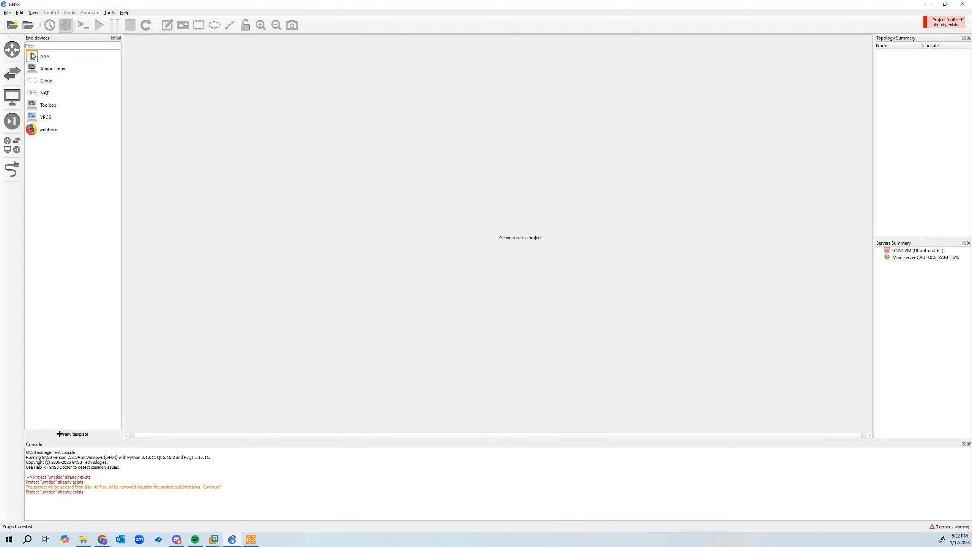
- Create a new blank project named example
left_click(7, 12)
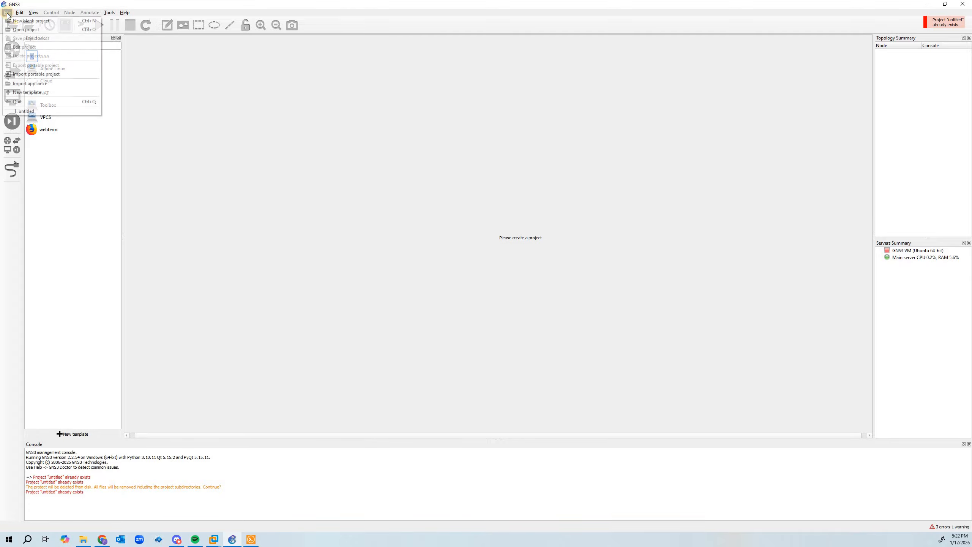
left_click(23, 23)
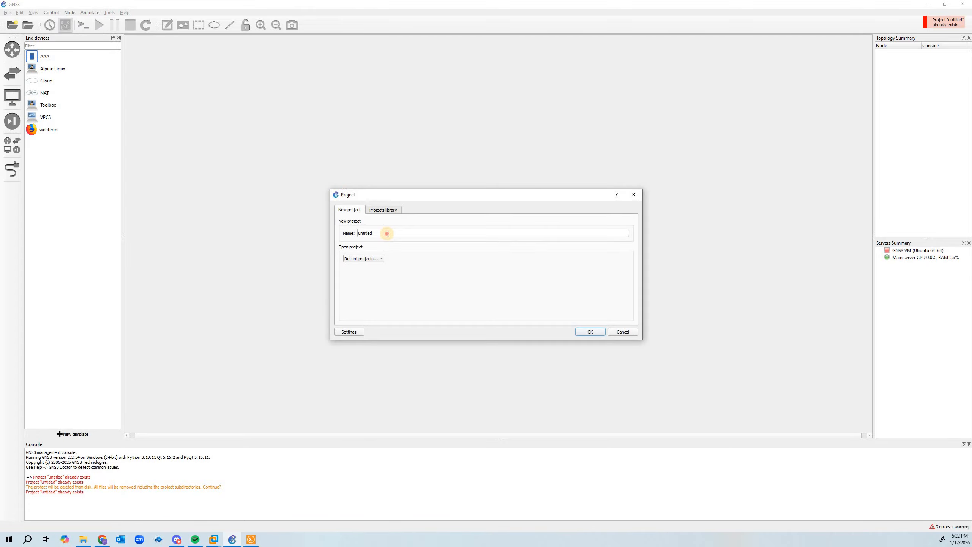
left_click(387, 233)
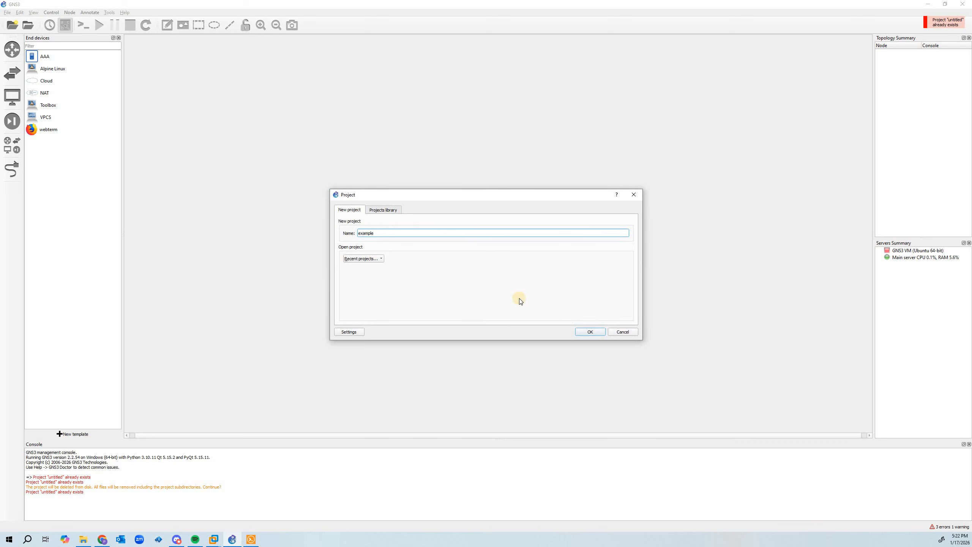
left_click(589, 332)
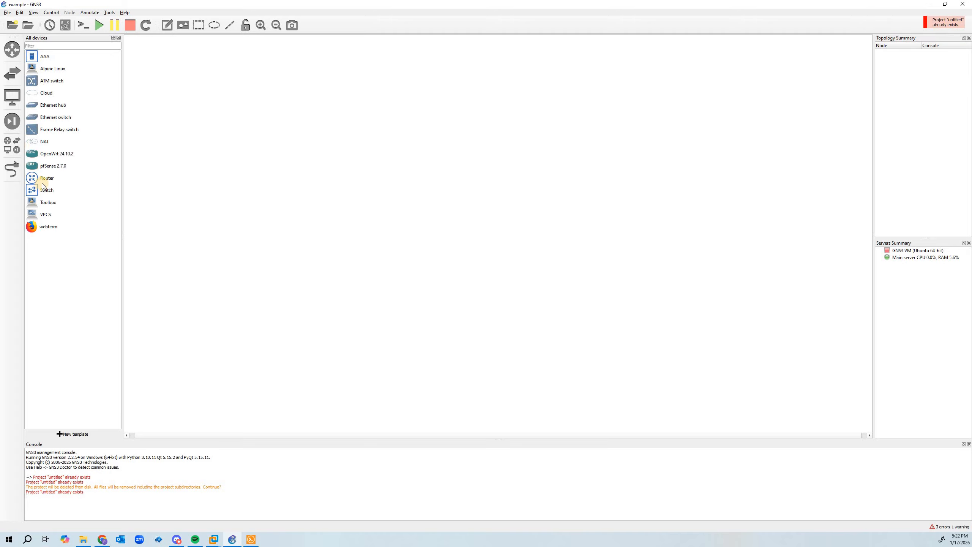
- Place a Router near the centre of the workspace with one Switch on each side of it
left_click_drag(43, 180, 477, 221)
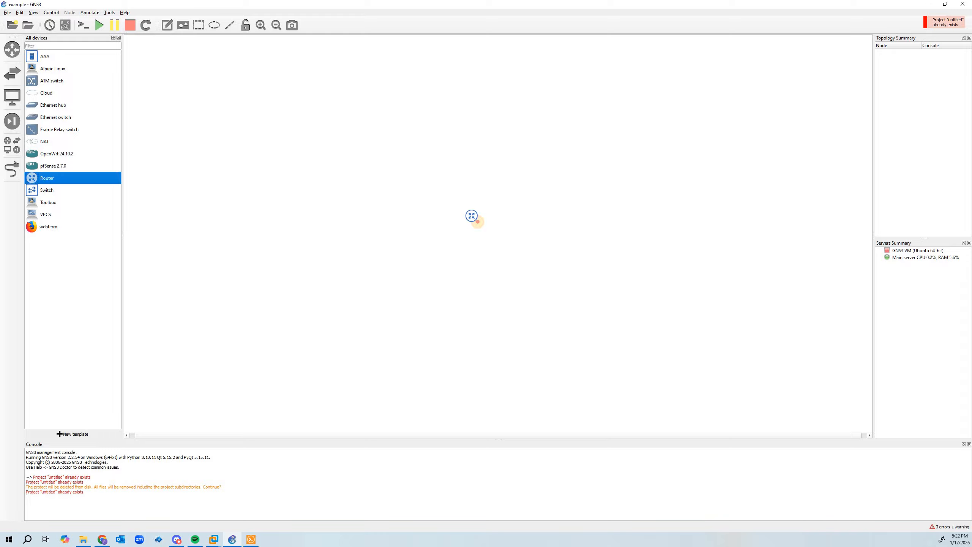
double_click(58, 191)
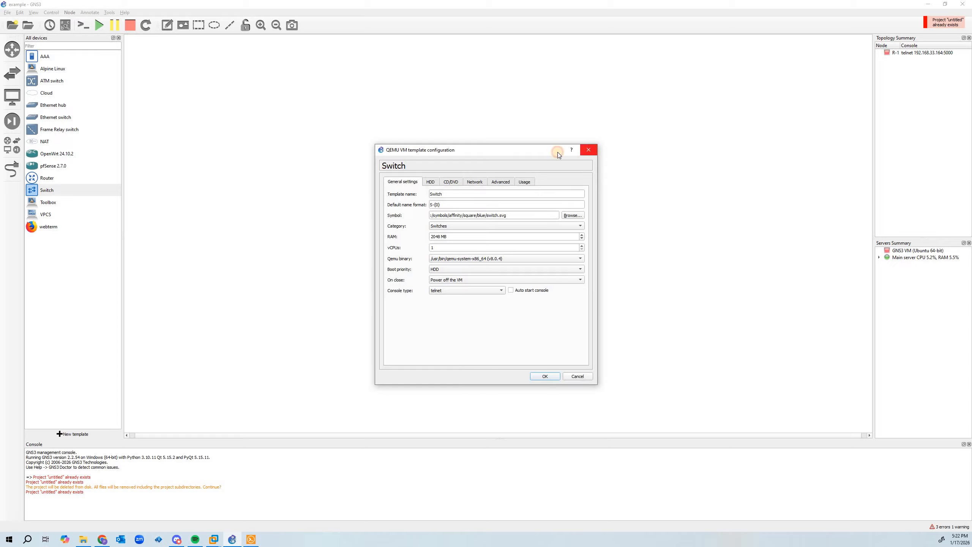
left_click(588, 149)
left_click_drag(44, 190, 381, 240)
left_click_drag(67, 190, 602, 256)
- Place an Alpine Linux host on the outer side of each switch and start all devices
left_click(59, 72)
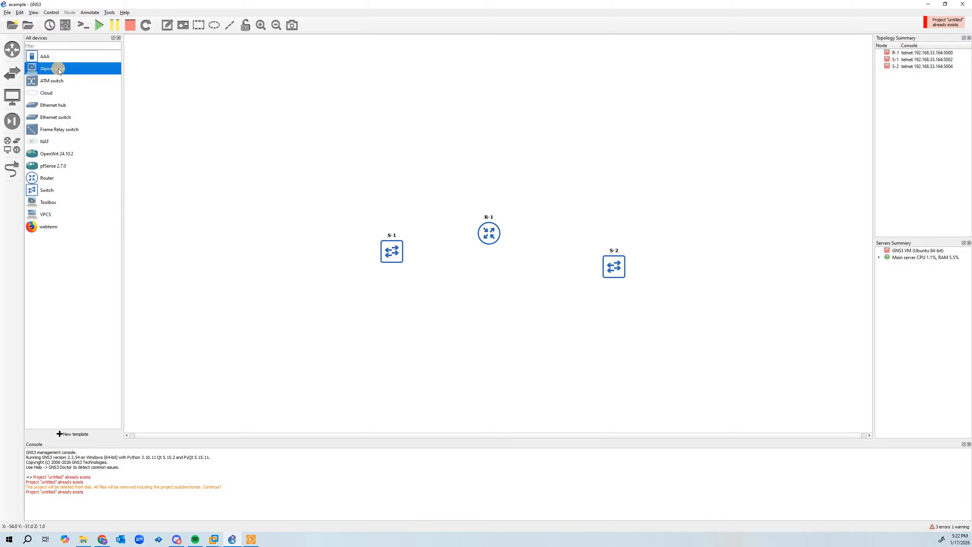
left_click_drag(60, 72, 286, 231)
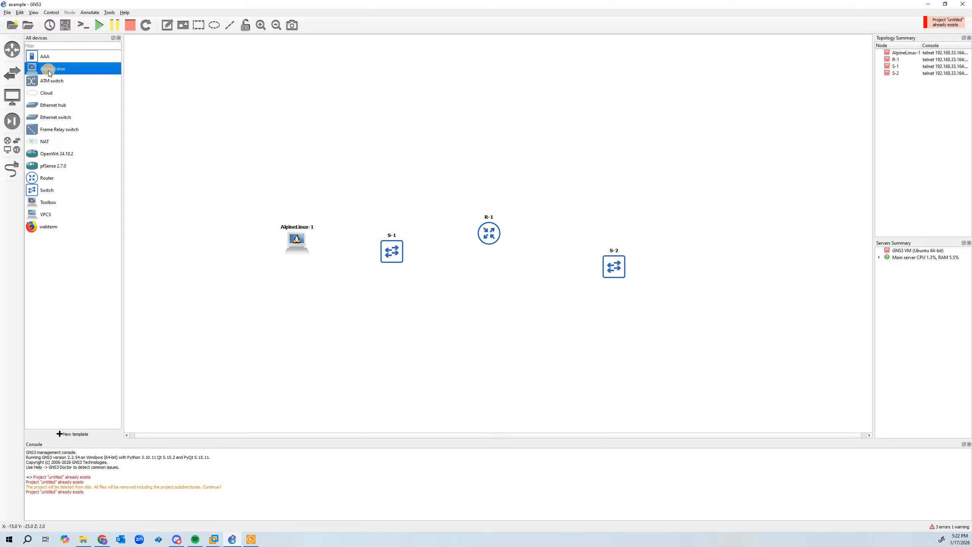
left_click_drag(49, 73, 689, 241)
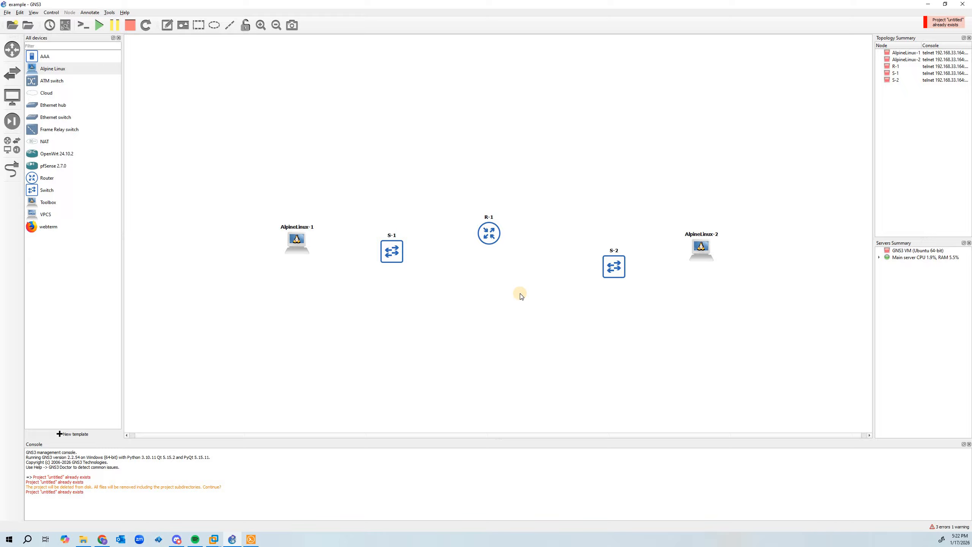
left_click(100, 27)
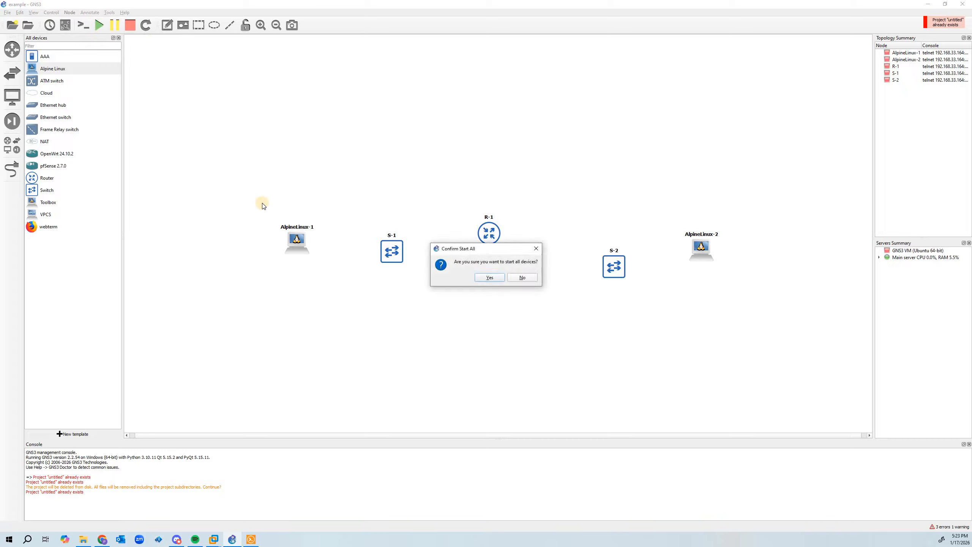
left_click(491, 278)
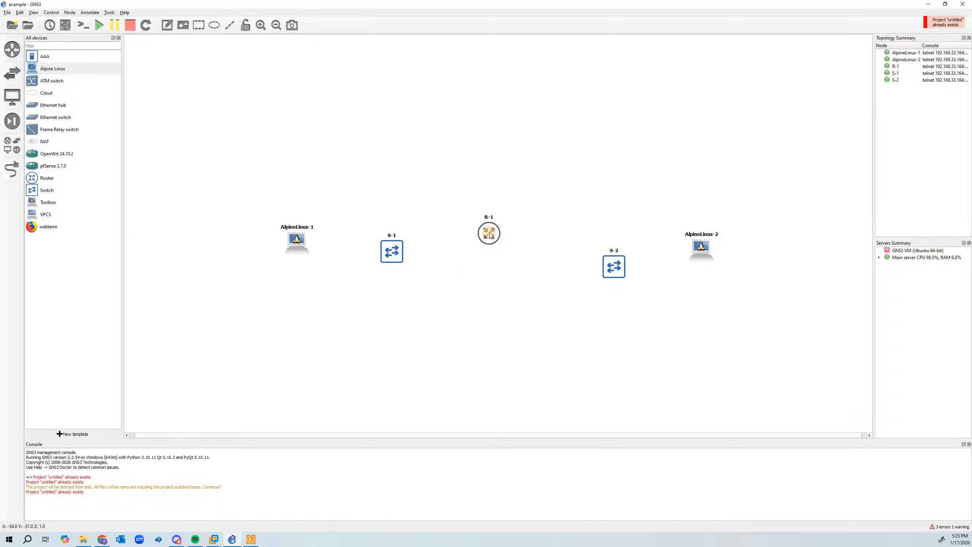
- Align the two hosts, two switches and the router in one horizontal row, with the topology enlarged
left_click_drag(489, 231, 489, 227)
left_click_drag(397, 252, 394, 232)
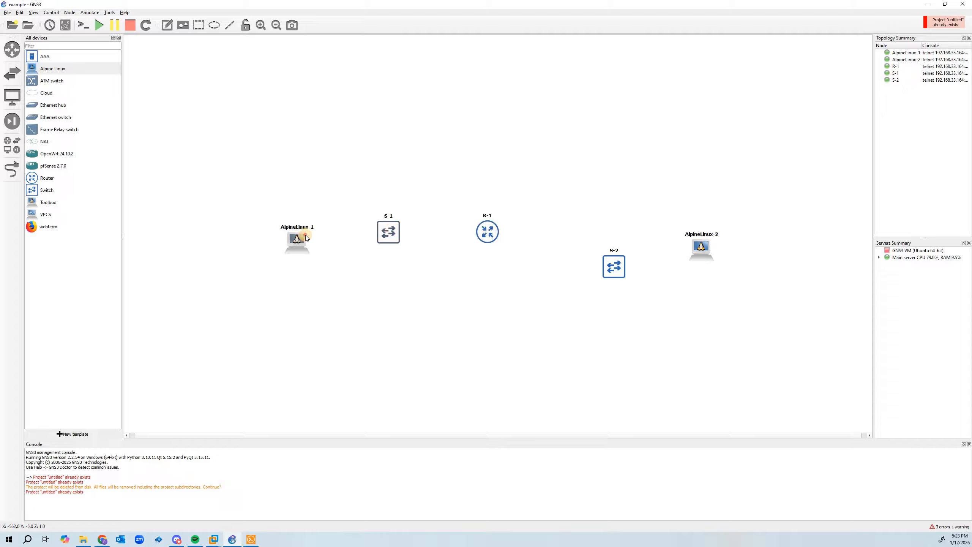
left_click_drag(302, 239, 304, 232)
left_click(260, 25)
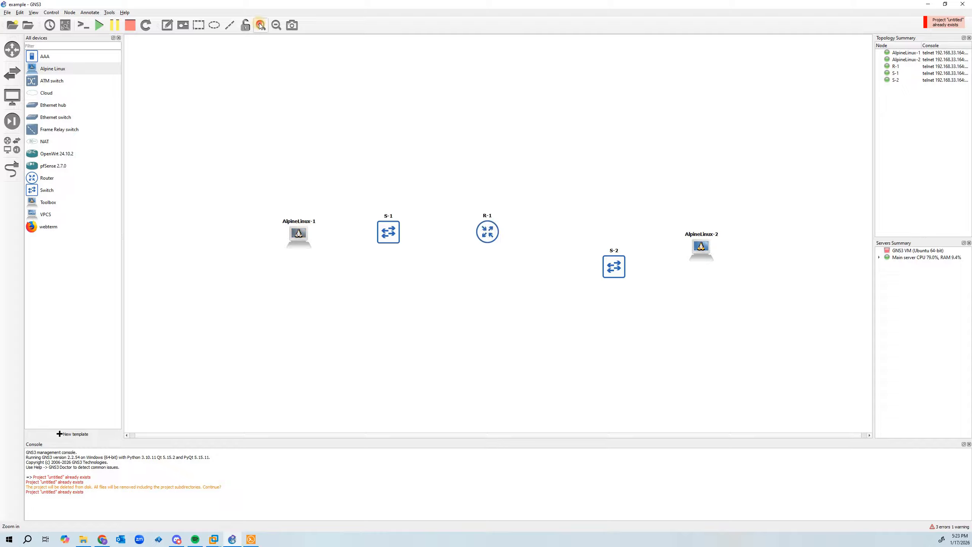
left_click(261, 26)
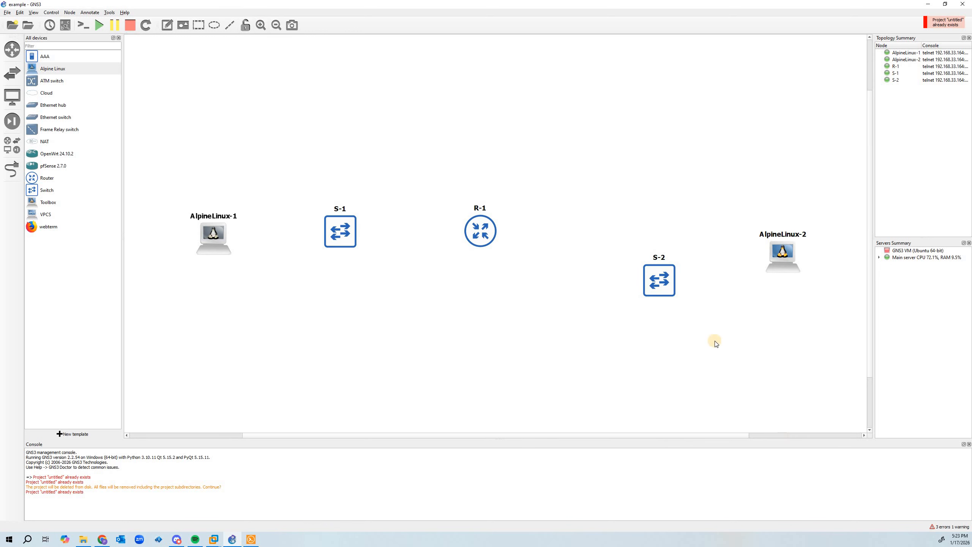
left_click_drag(662, 285, 617, 234)
left_click_drag(784, 255, 765, 228)
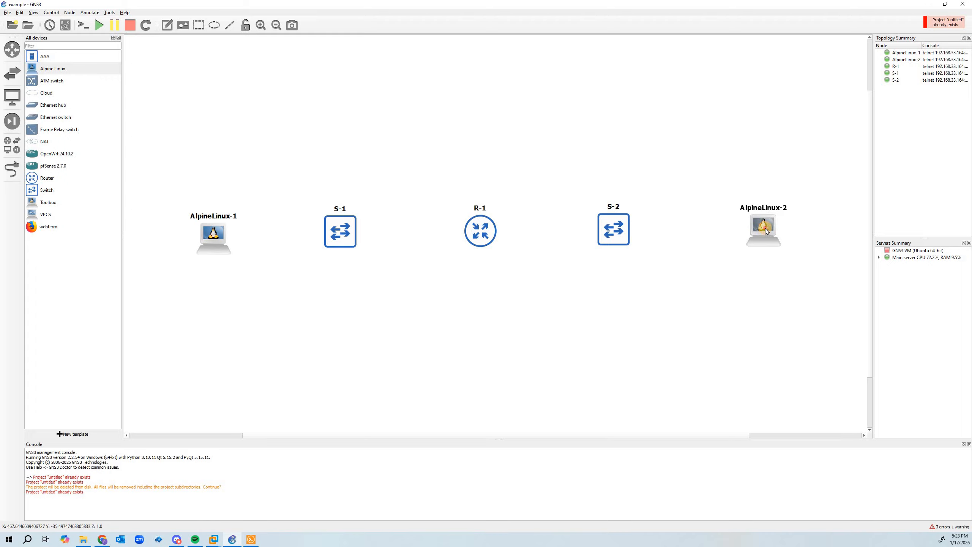
left_click(480, 197)
- Link AlpineLinux-1 eth0 to S-1 Eth 1
left_click(14, 171)
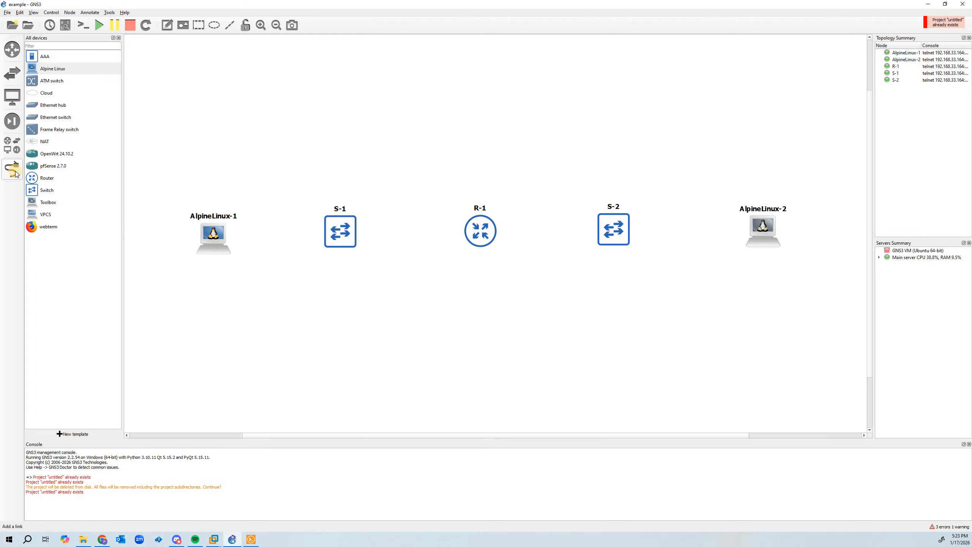
left_click(15, 173)
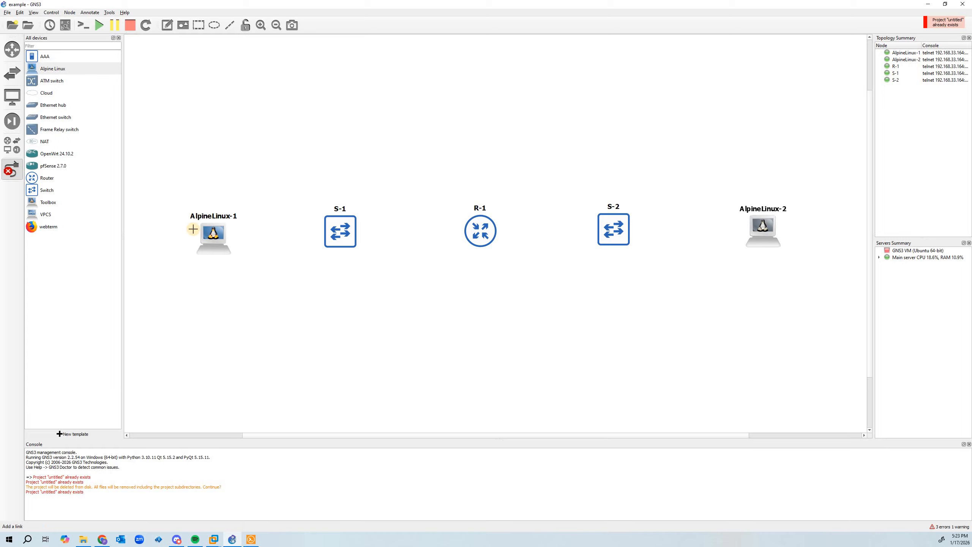
left_click(211, 236)
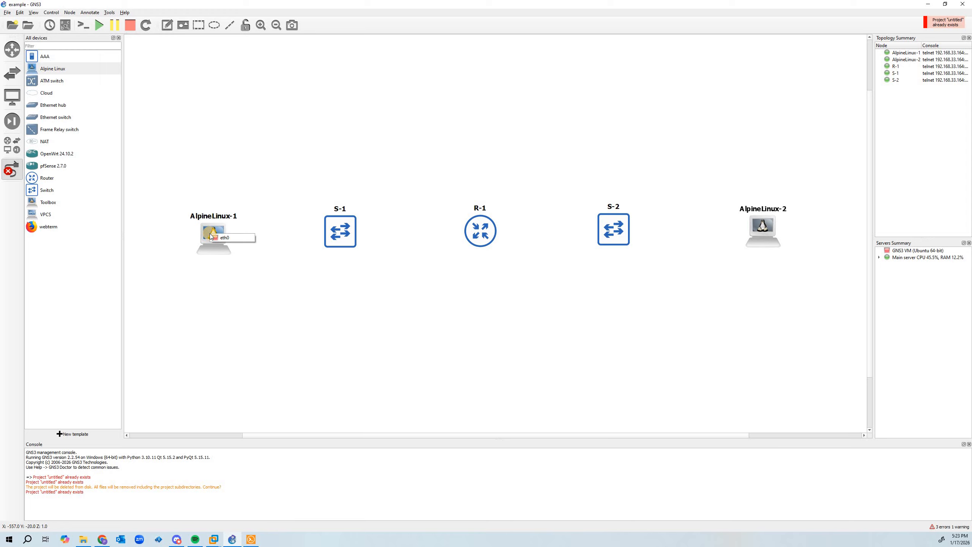
left_click(238, 237)
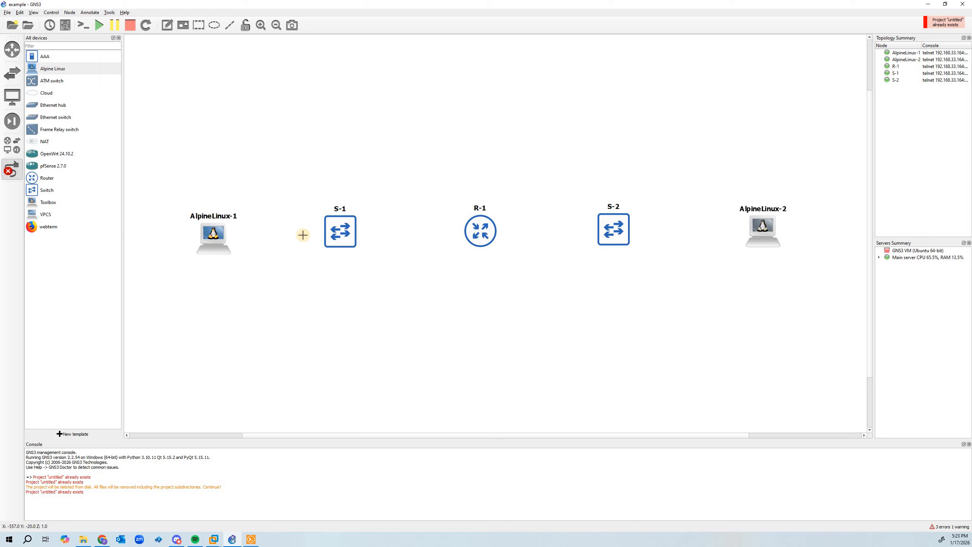
left_click(334, 237)
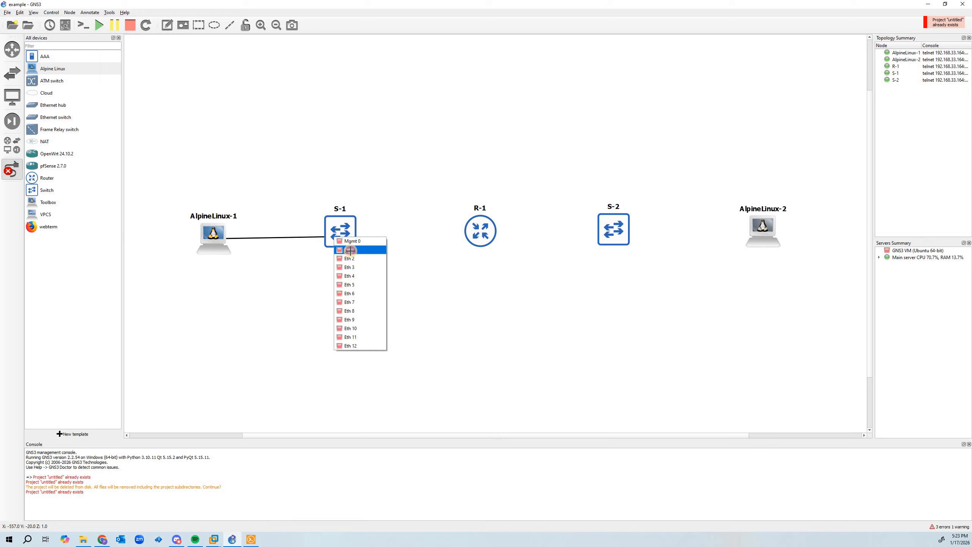
left_click(349, 249)
- Link S-1 Eth 2 to R-1 Eth 1
left_click(350, 239)
left_click(365, 261)
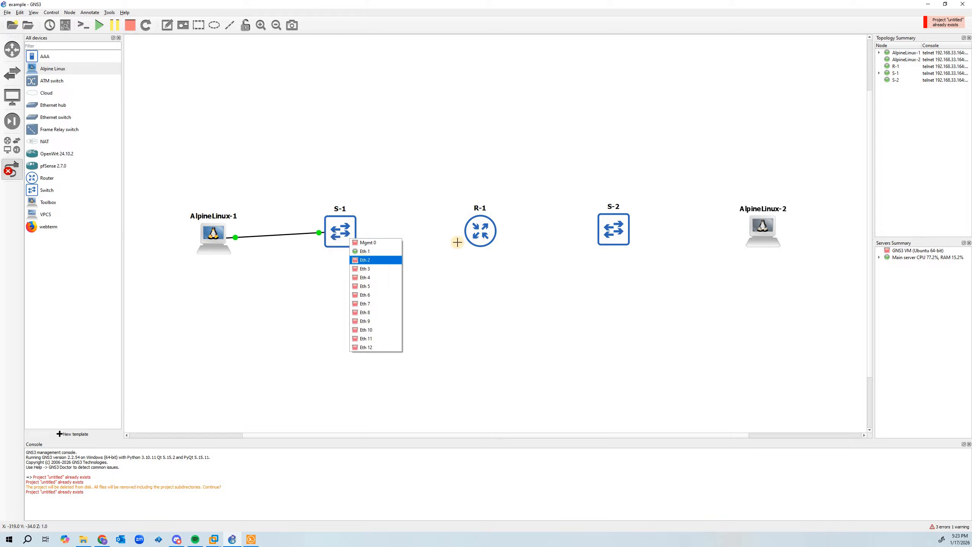
left_click(476, 232)
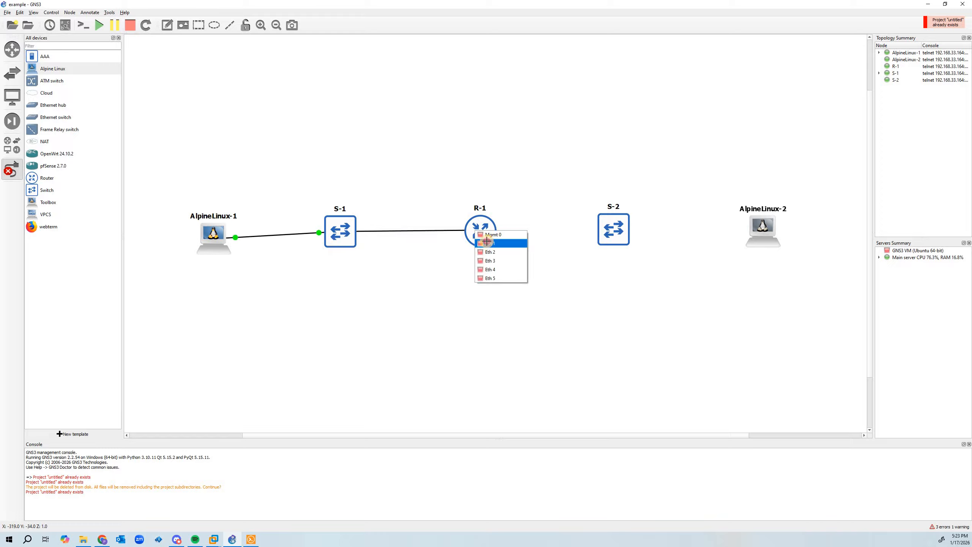
left_click(489, 243)
- Link R-1 Eth 2 to S-2 Eth 1
left_click(487, 230)
left_click(499, 250)
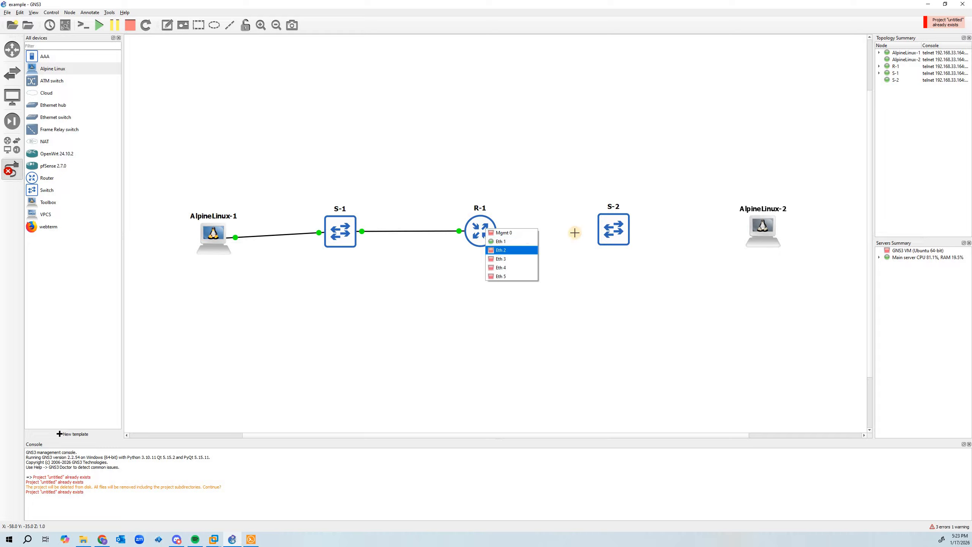
left_click(608, 231)
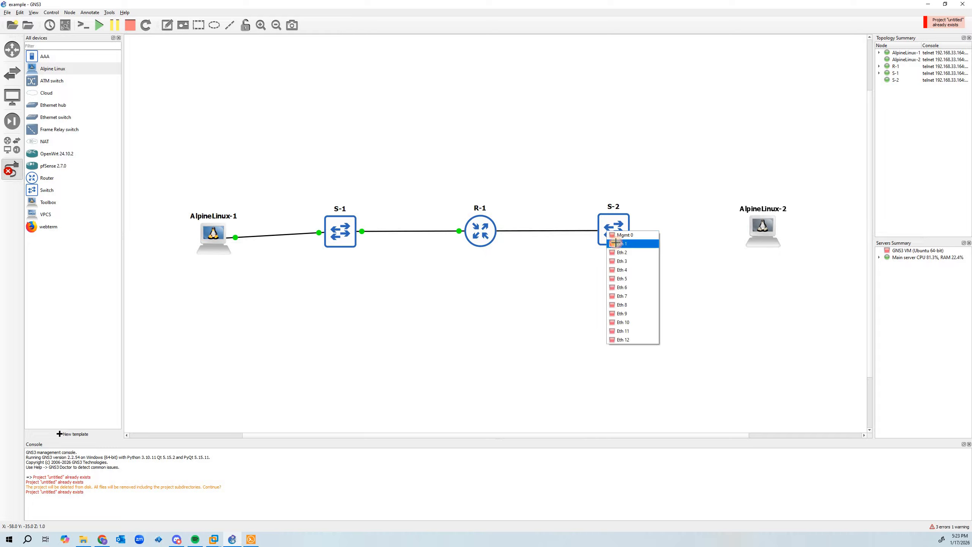
left_click(618, 244)
- Link S-2 Eth 2 to AlpineLinux-2 eth0 and leave link mode
left_click(620, 230)
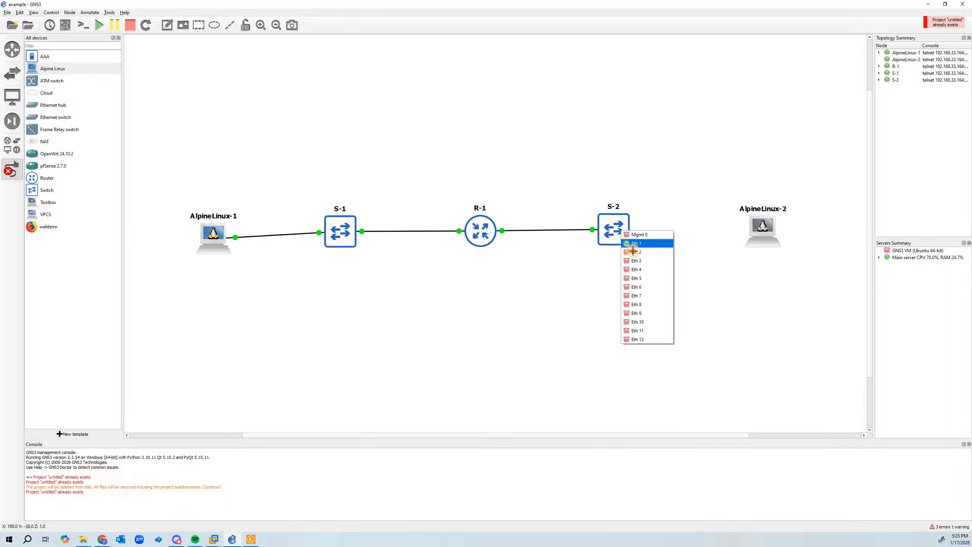
left_click(635, 251)
left_click(766, 230)
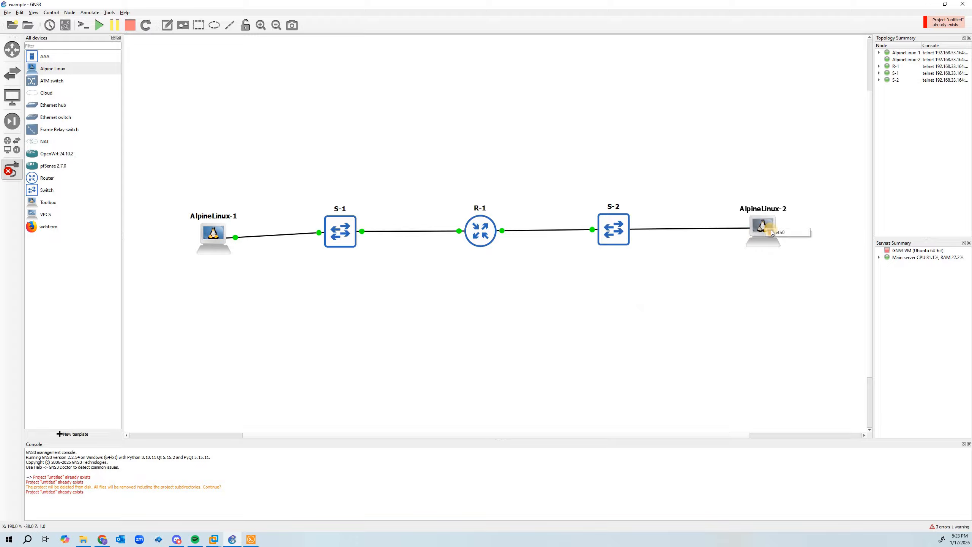
left_click(781, 234)
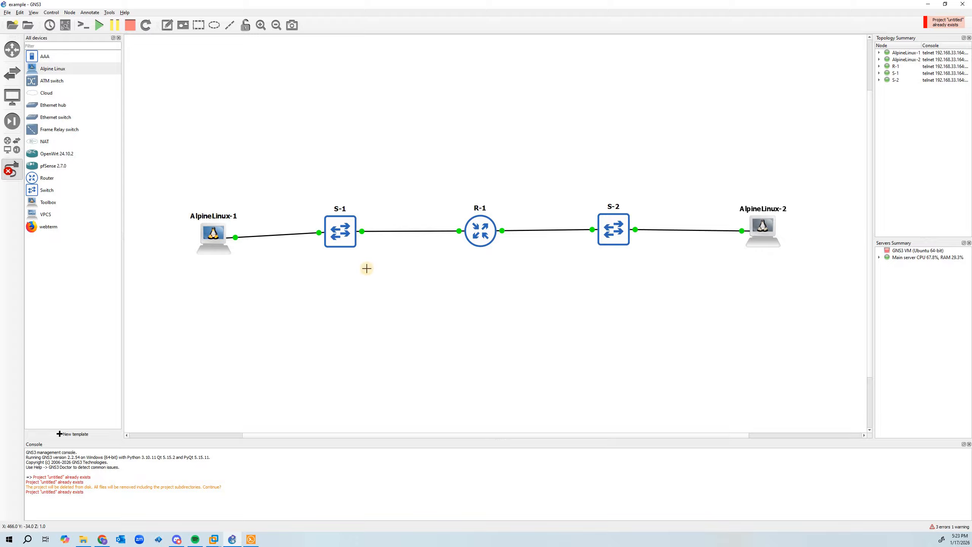
left_click(12, 169)
- Reposition AlpineLinux-1, R-1, S-2 and AlpineLinux-2 so the linked nodes are level and evenly spaced
left_click_drag(212, 238, 220, 234)
left_click_drag(488, 233, 473, 233)
left_click(594, 232)
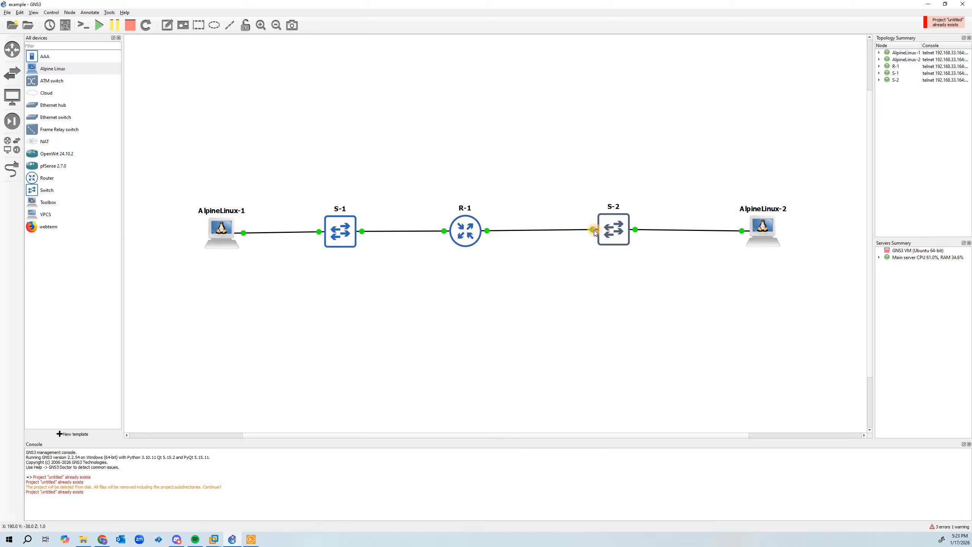
left_click_drag(594, 232, 581, 233)
left_click(729, 223)
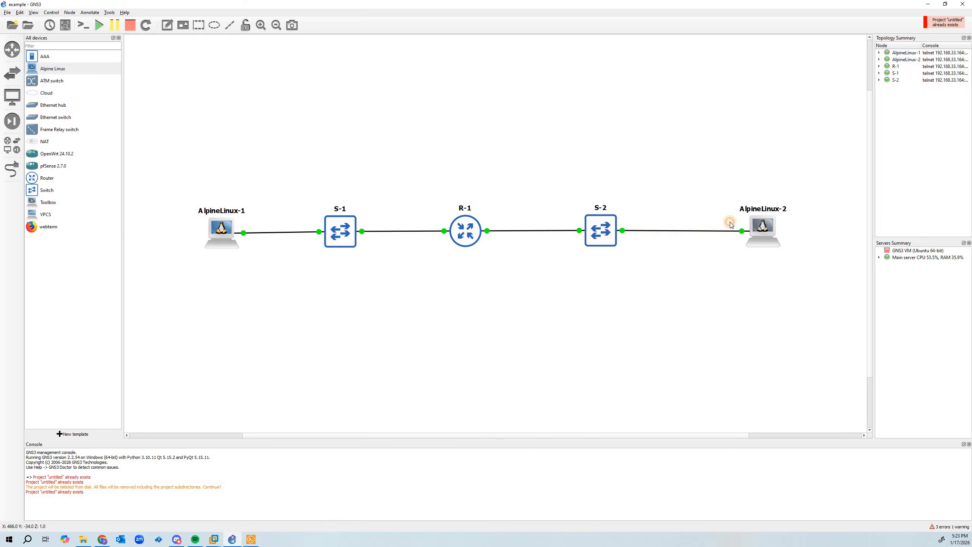
left_click_drag(730, 225, 731, 225)
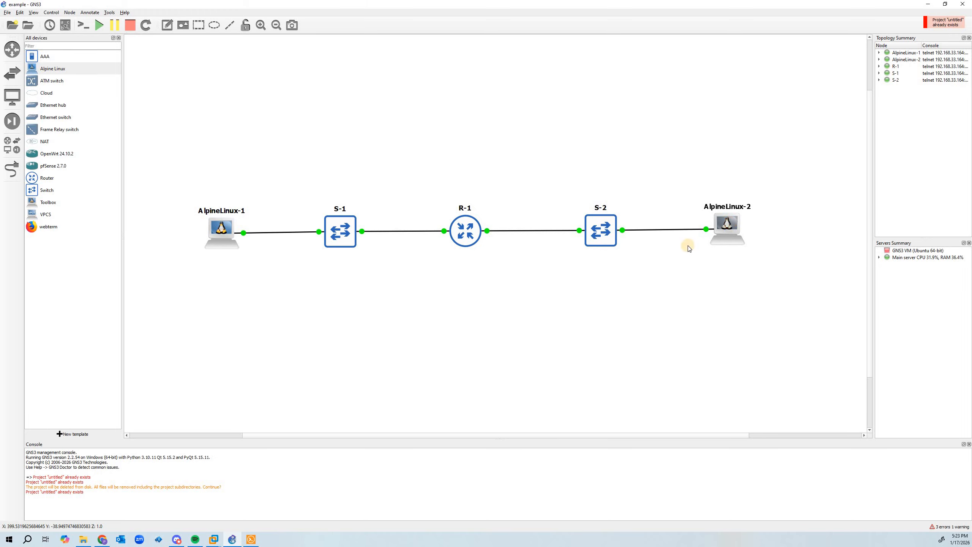
- Show the interface labels and move those overlapping S-1, R-1, S-2 and AlpineLinux-2 clear of the icons, beside their link ends
left_click(70, 29)
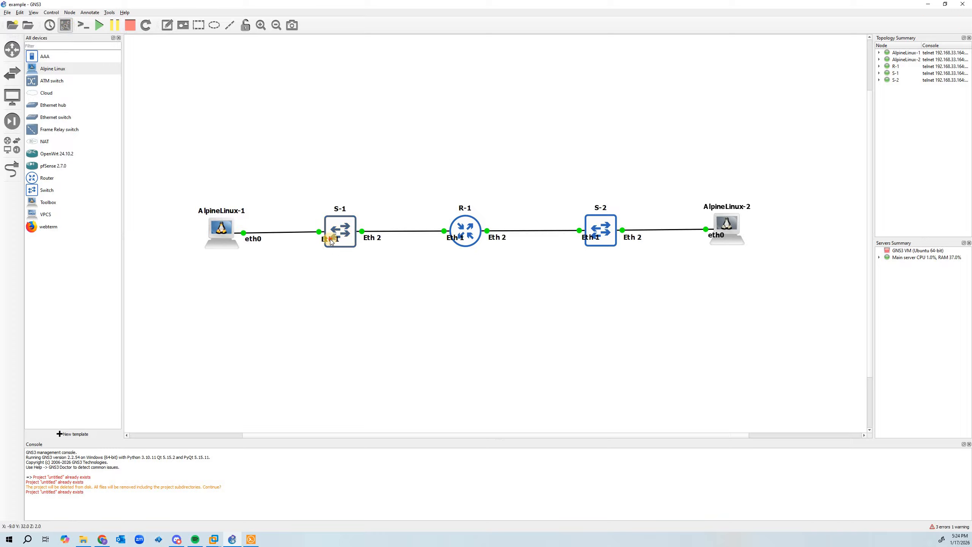
left_click_drag(331, 241, 366, 243)
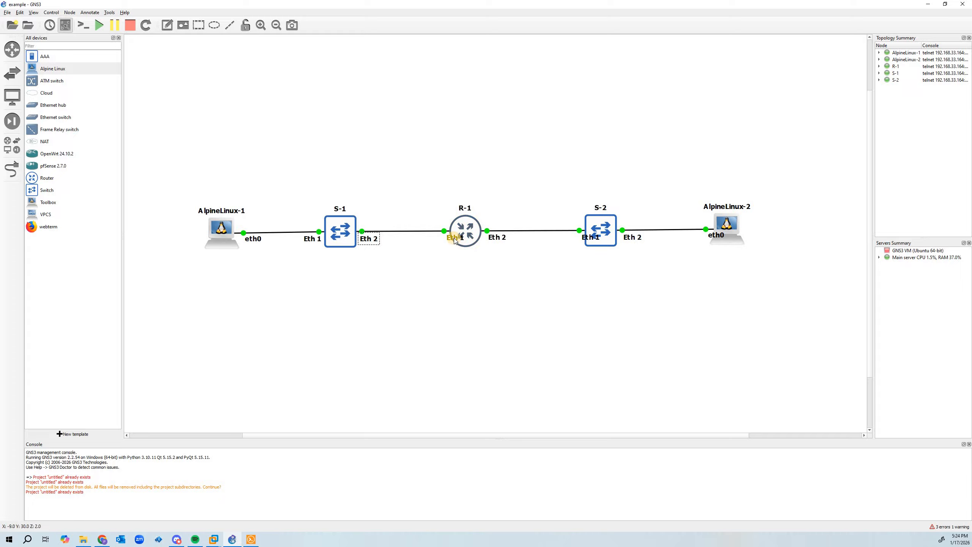
left_click_drag(454, 240, 492, 241)
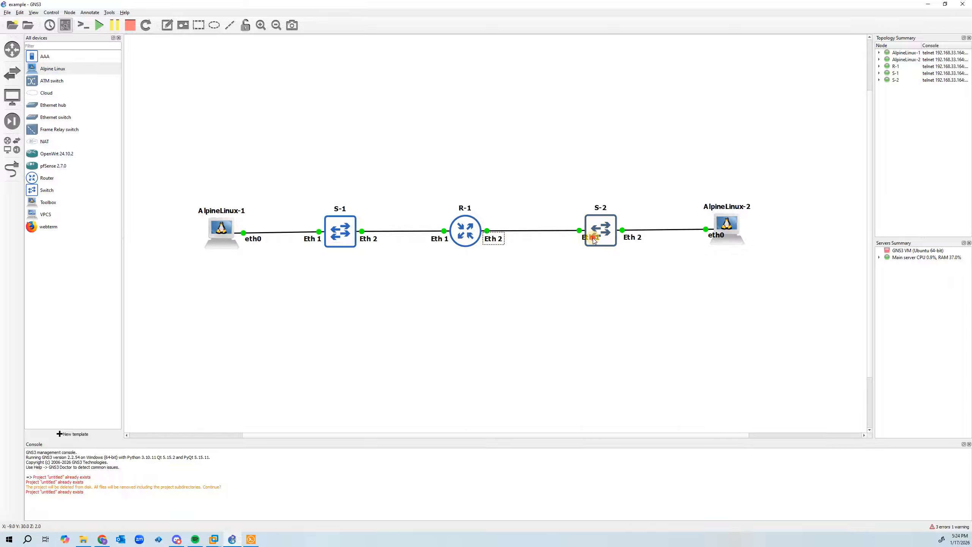
left_click_drag(593, 239, 630, 241)
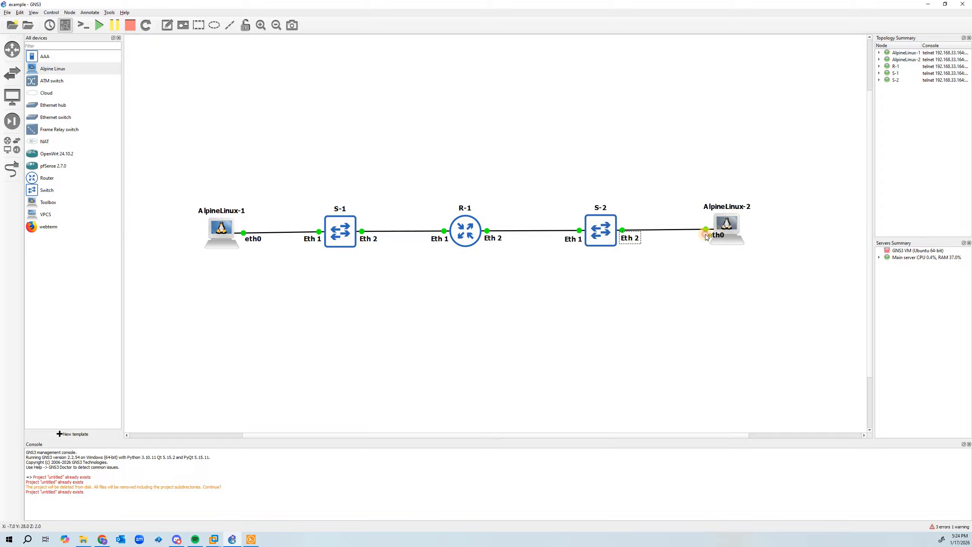
left_click_drag(706, 237, 699, 236)
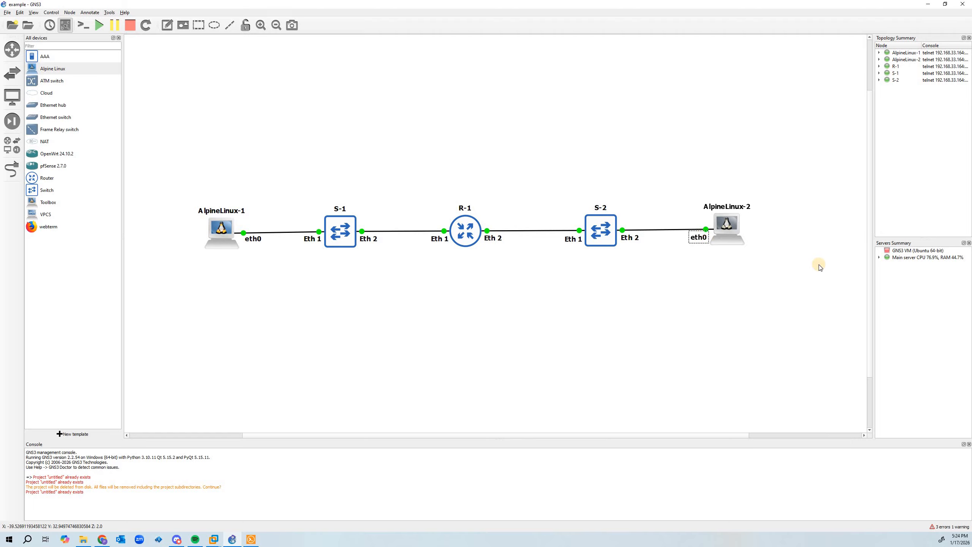
- Add the text note 192.168.1.11/24 and place it below AlpineLinux-1
left_click(166, 26)
left_click(228, 126)
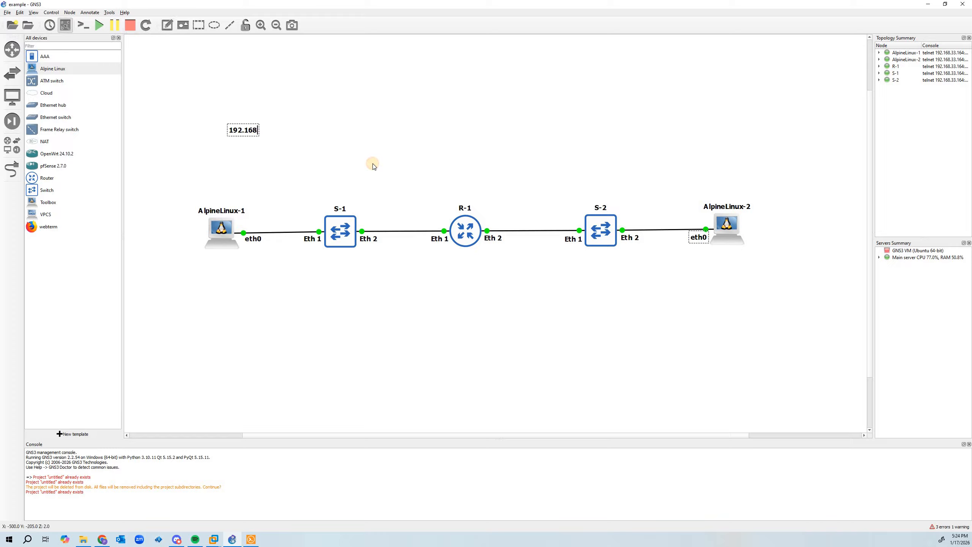
type("192.168.1.11/24")
left_click(373, 164)
left_click_drag(271, 133, 245, 263)
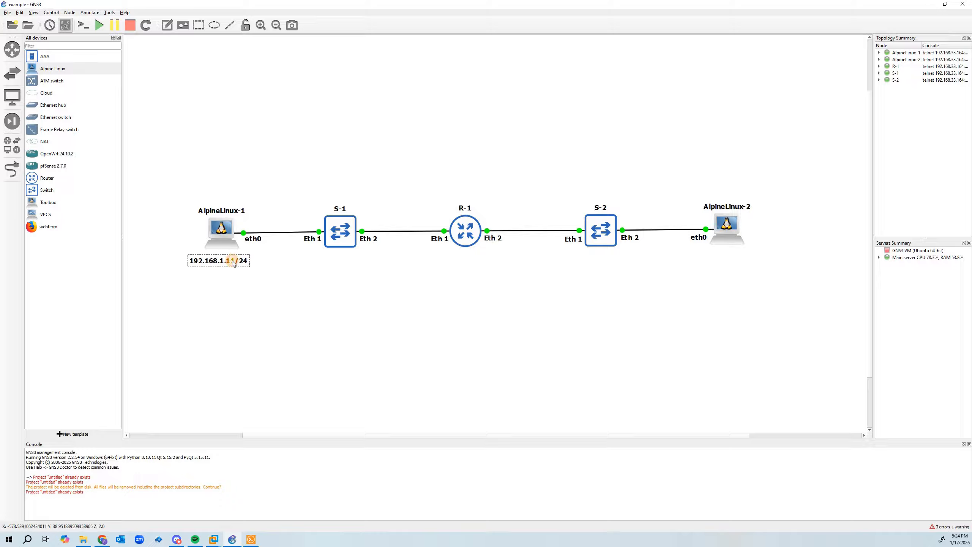
- Add the text note 192.168.1.1/24 and place it above the link at R-1's Eth 1
left_click(167, 25)
left_click(253, 92)
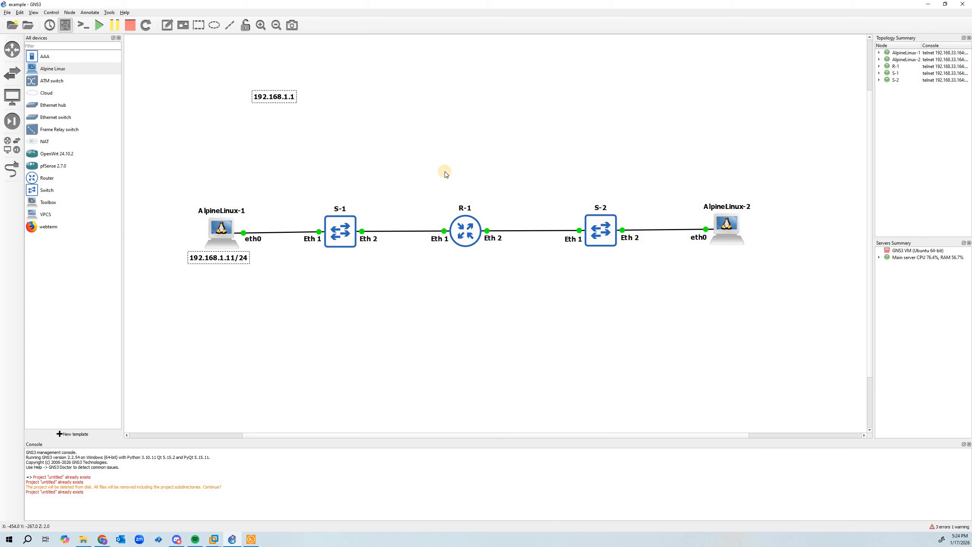
left_click_drag(278, 99, 366, 188)
left_click_drag(417, 249, 424, 226)
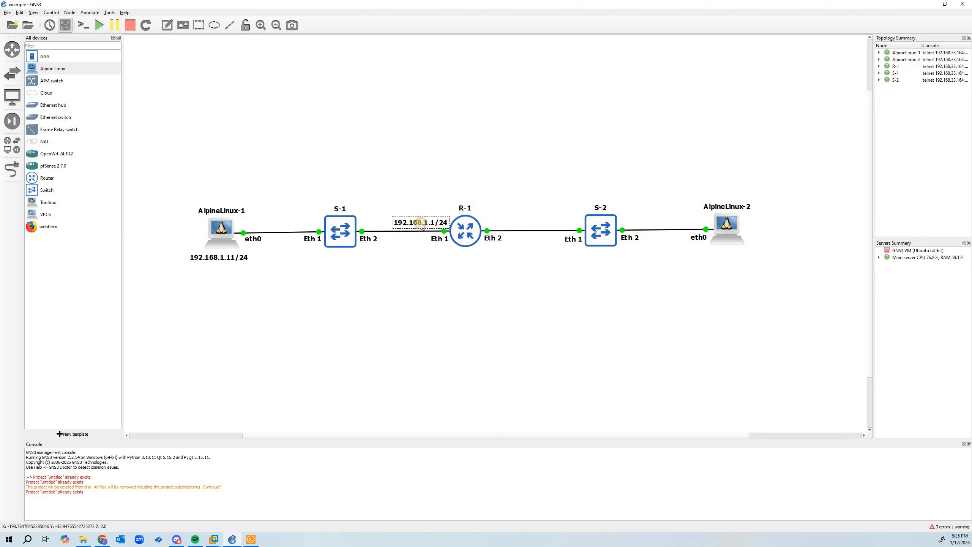
- Duplicate the 192.168.1.1/24 note, place the copy above R-1's Eth 2 link and change its text to 192.168.2.1/24
right_click(421, 226)
left_click(438, 265)
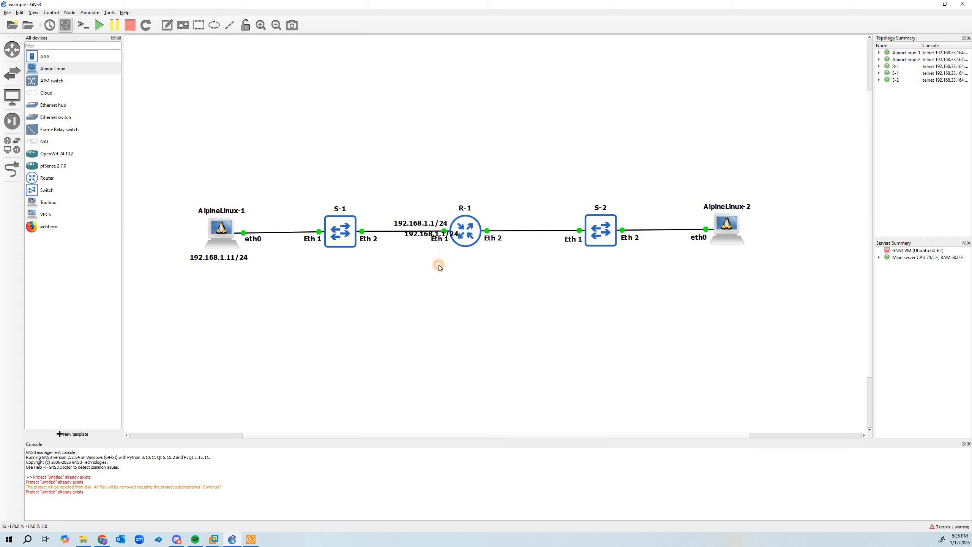
left_click_drag(433, 234, 505, 223)
right_click(506, 223)
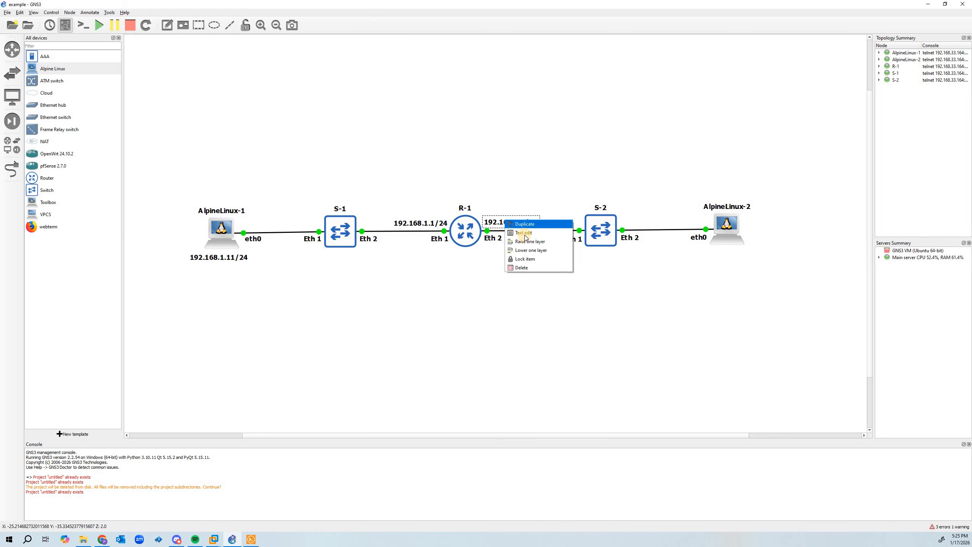
left_click(538, 234)
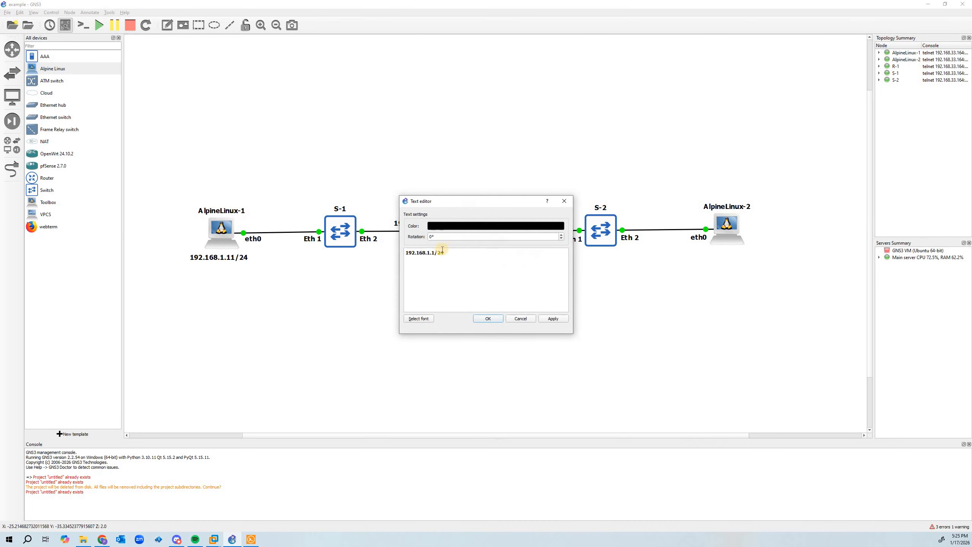
left_click(430, 253)
left_click(493, 322)
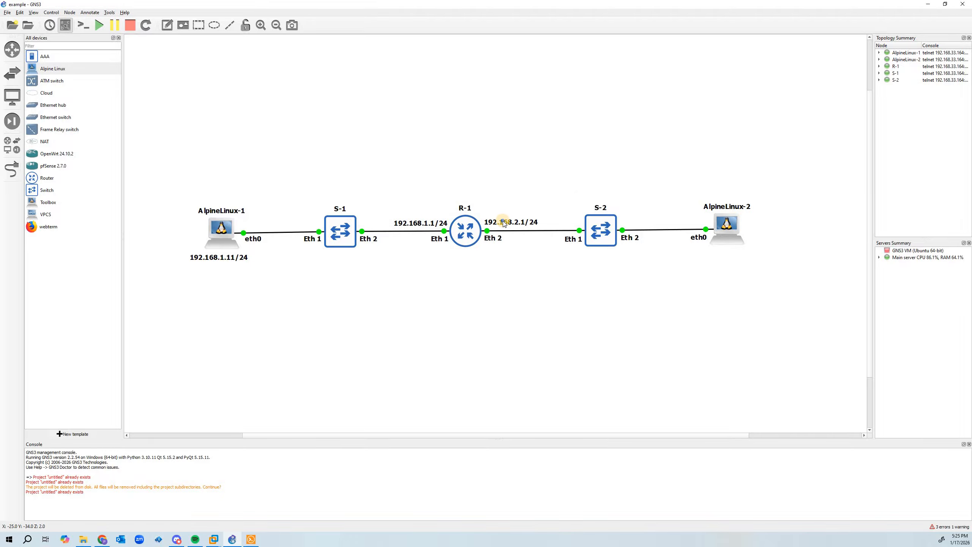
- Duplicate the 192.168.2.1/24 note, place the copy below AlpineLinux-2 and change its text to 192.168.2.12/24
right_click(504, 224)
left_click(514, 240)
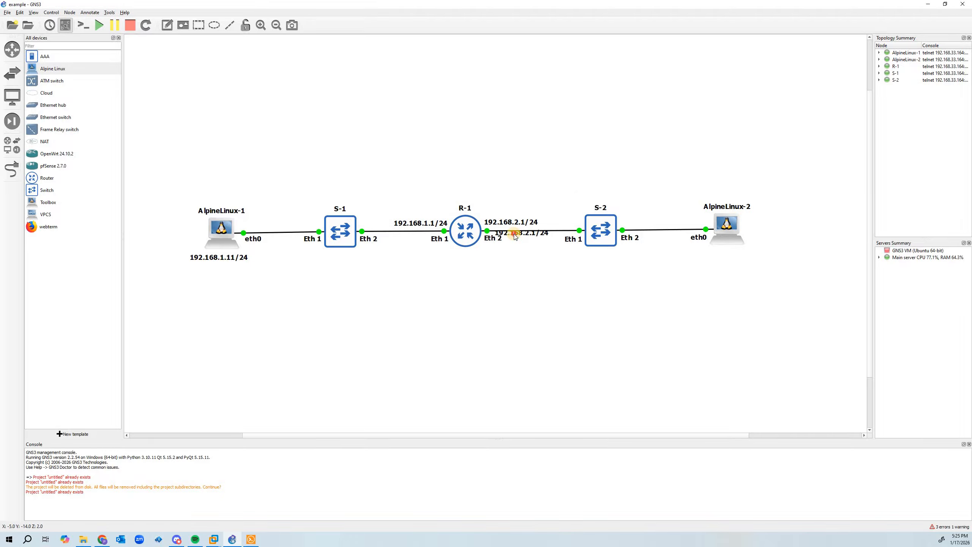
left_click_drag(687, 260, 740, 256)
right_click(739, 256)
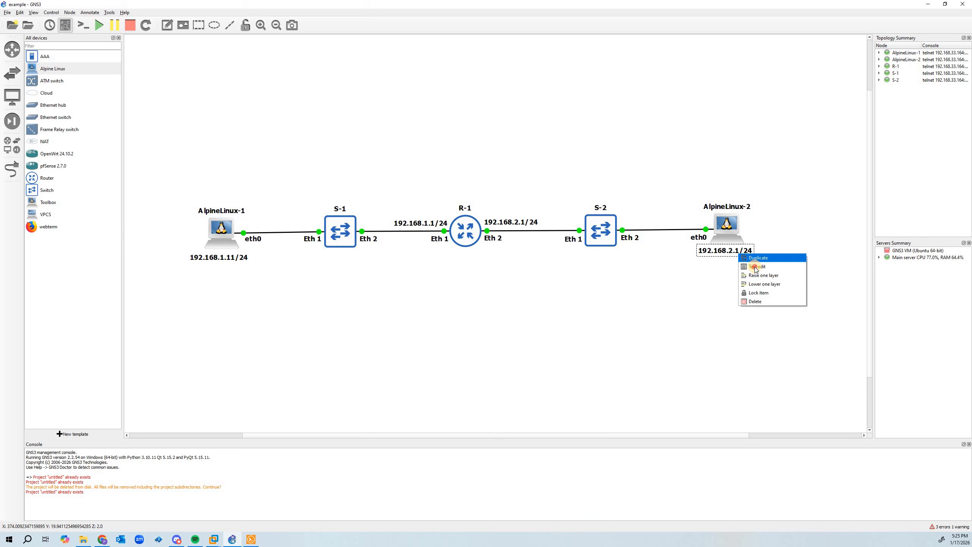
key("Return")
left_click(435, 252)
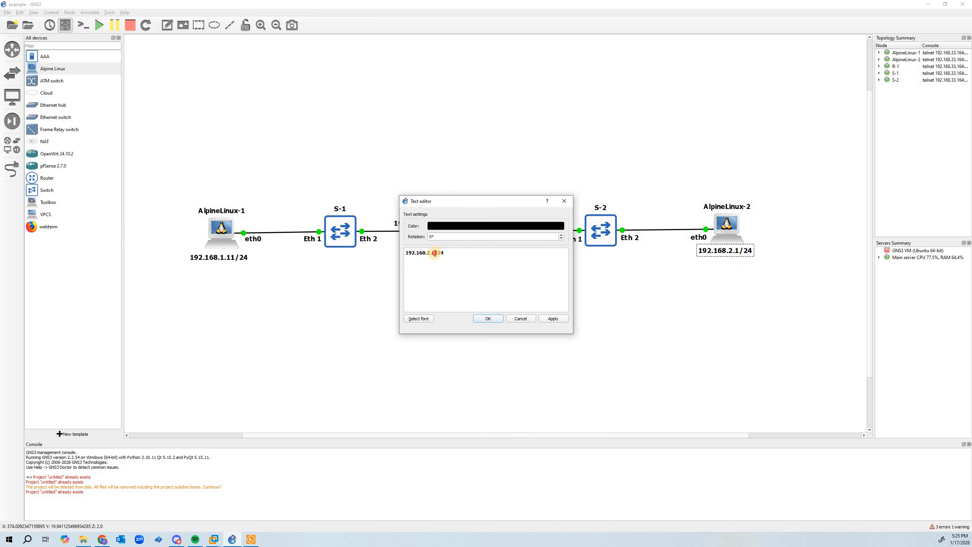
type("2")
left_click(497, 320)
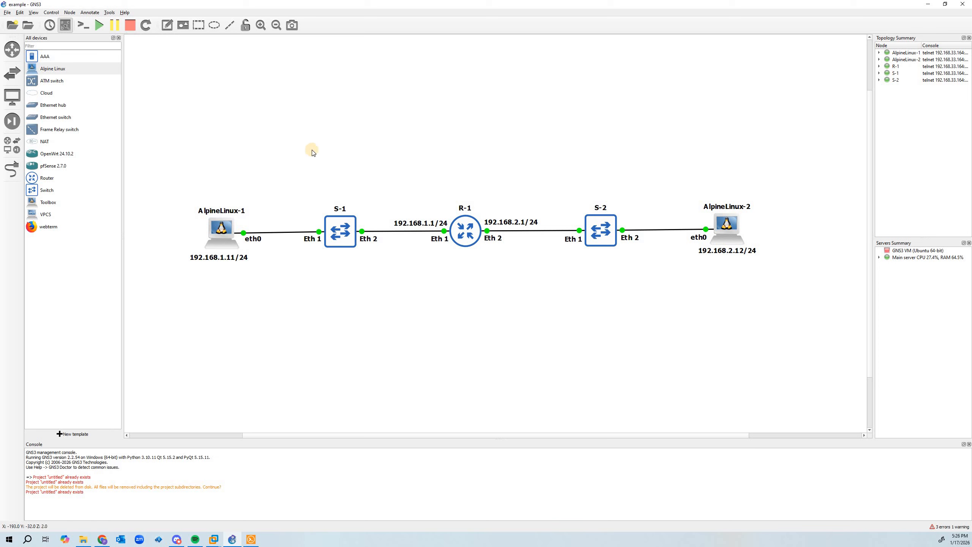
- Draw two rectangles side by side in the empty area above the topology
left_click(198, 25)
left_click_drag(267, 106, 375, 158)
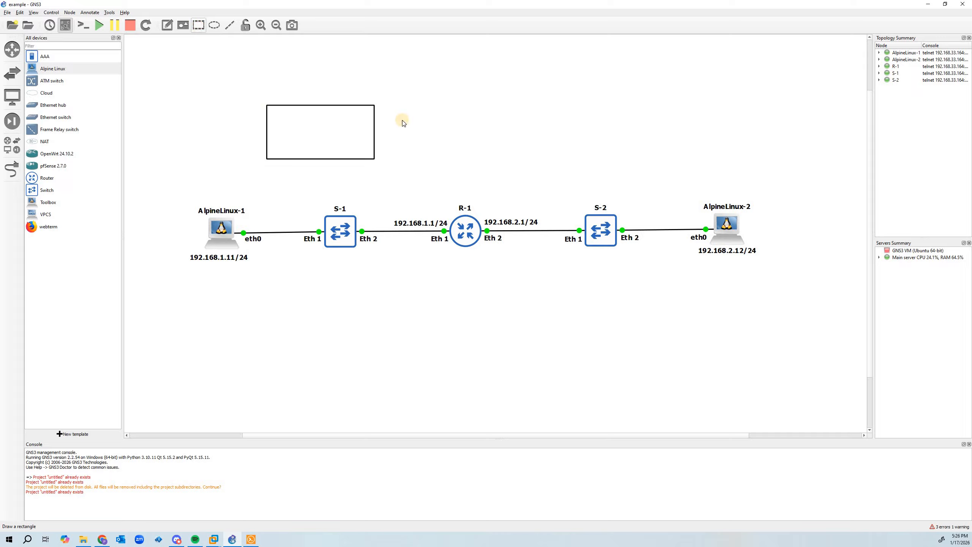
left_click(459, 115)
left_click(198, 25)
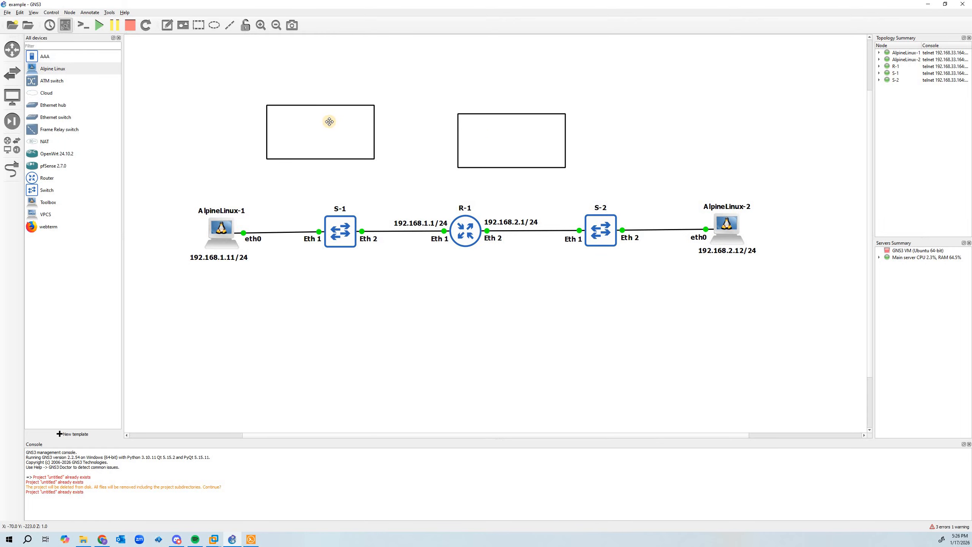
- Resize the first rectangle to about 560 by 374 px so it covers AlpineLinux-1, S-1 and their side up to R-1's centre
left_click_drag(329, 158, 354, 326)
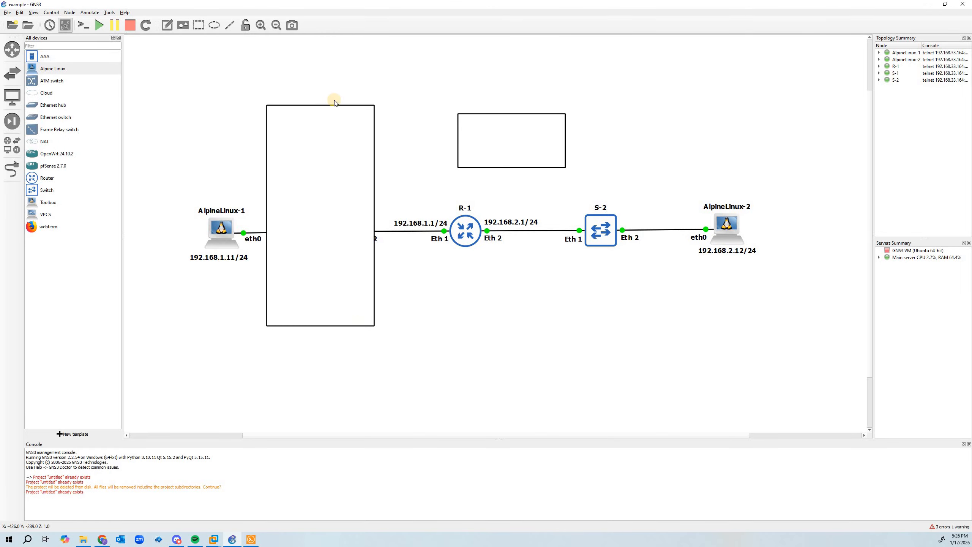
left_click_drag(331, 105, 330, 125)
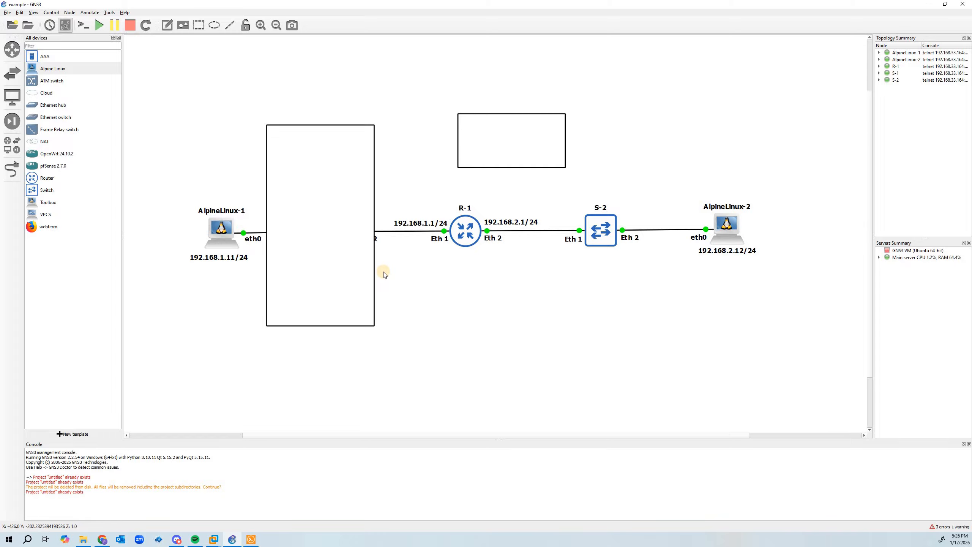
left_click_drag(374, 270, 465, 267)
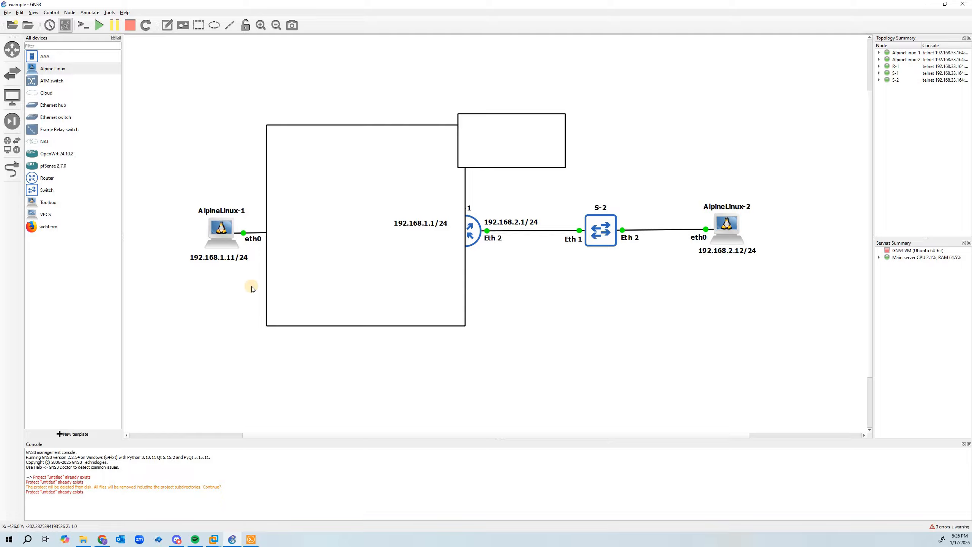
left_click_drag(267, 282, 165, 265)
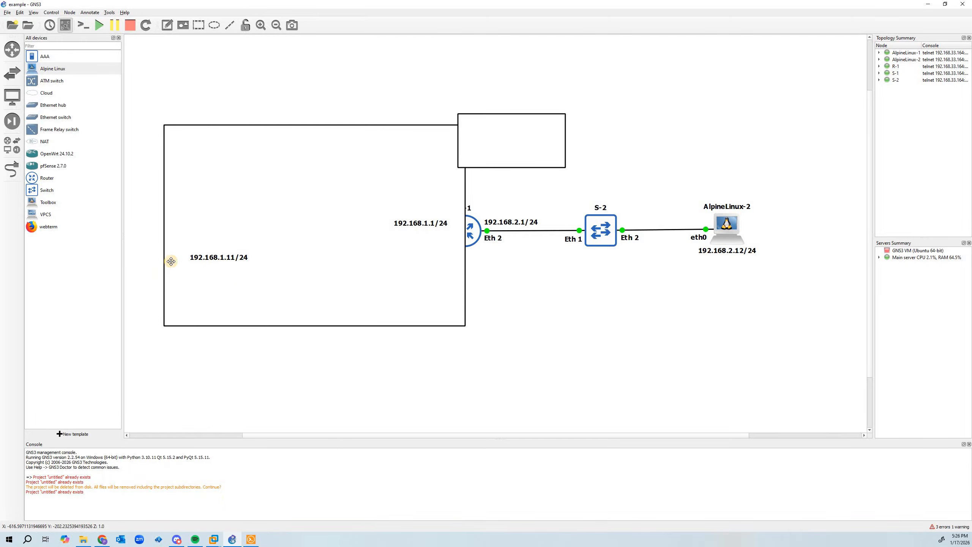
- Move the second rectangle flush against the first and stretch it to equal height, covering S-2 and AlpineLinux-2 from R-1's centre
left_click_drag(535, 152, 542, 243)
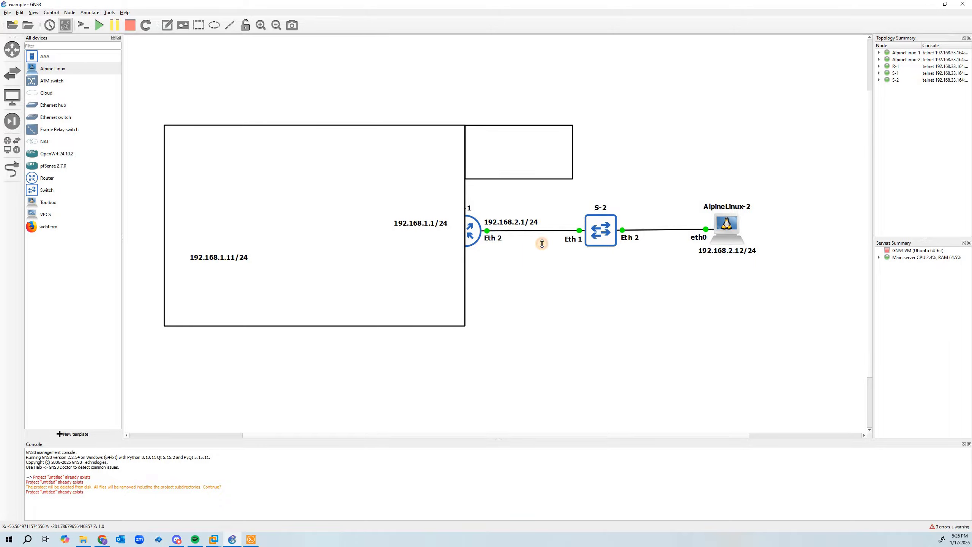
left_click_drag(548, 290, 796, 282)
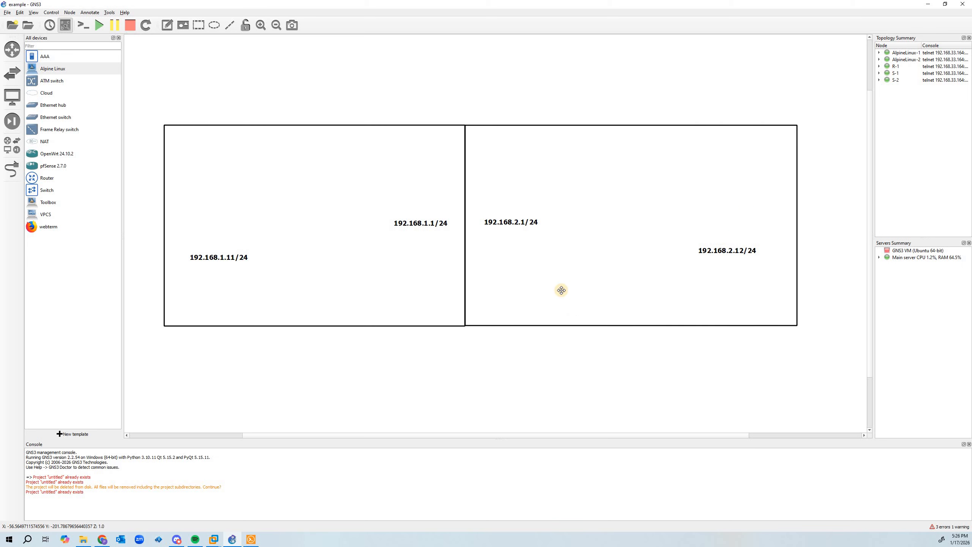
left_click(308, 73)
- Lower both rectangles one layer so they lie behind the nodes and links
right_click(299, 165)
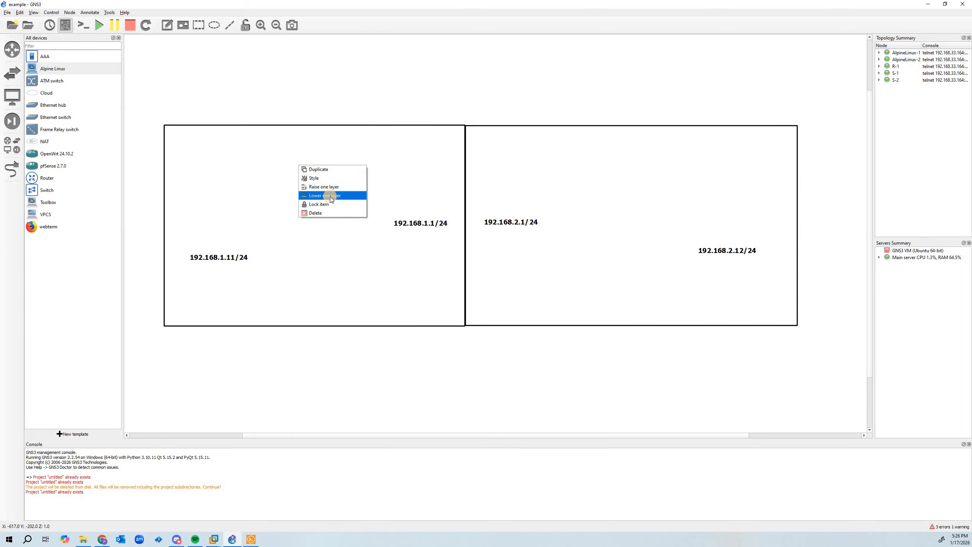
left_click(330, 196)
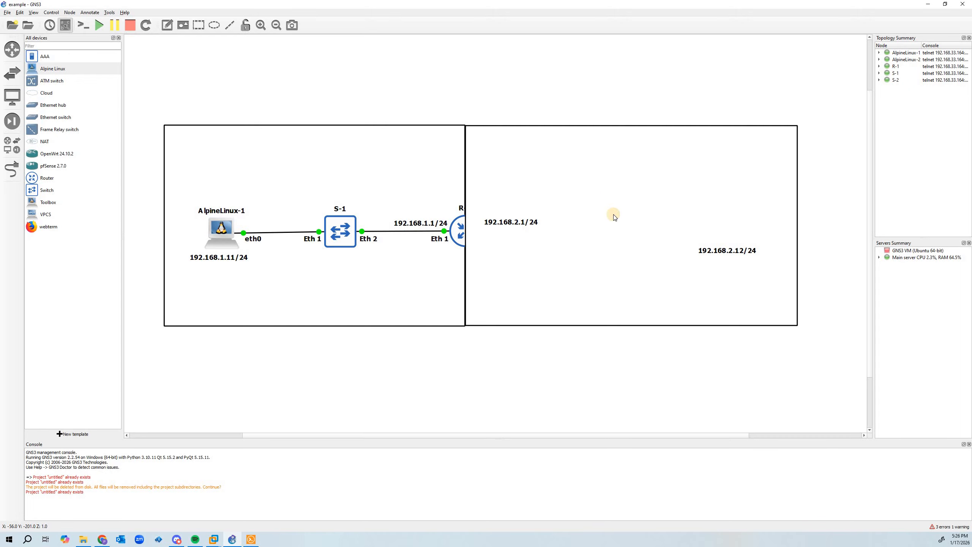
right_click(604, 202)
left_click(629, 232)
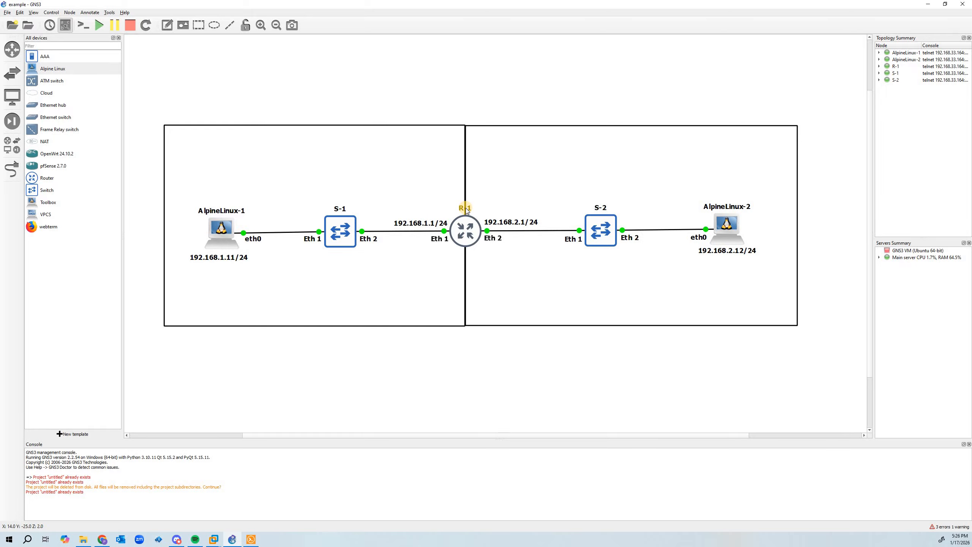
- Set the fill and border colours of the rectangle around AlpineLinux-1 and S-1 to bright green (#00ff00) and apply the style
left_click(349, 143)
right_click(349, 142)
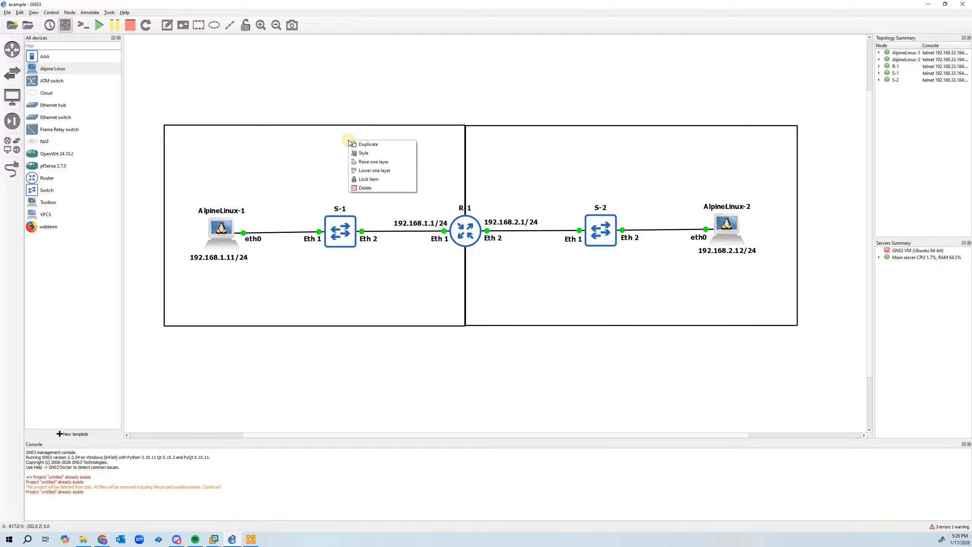
left_click(374, 154)
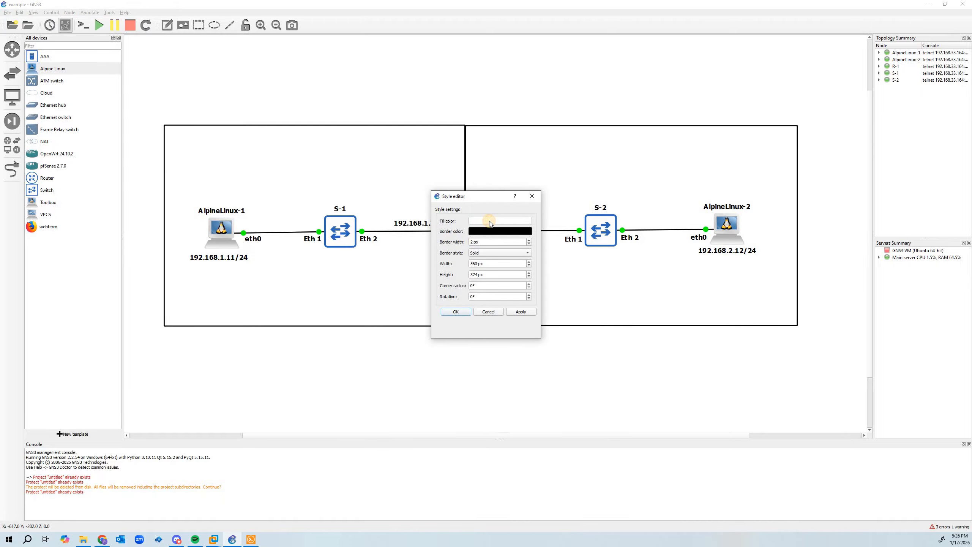
left_click(490, 222)
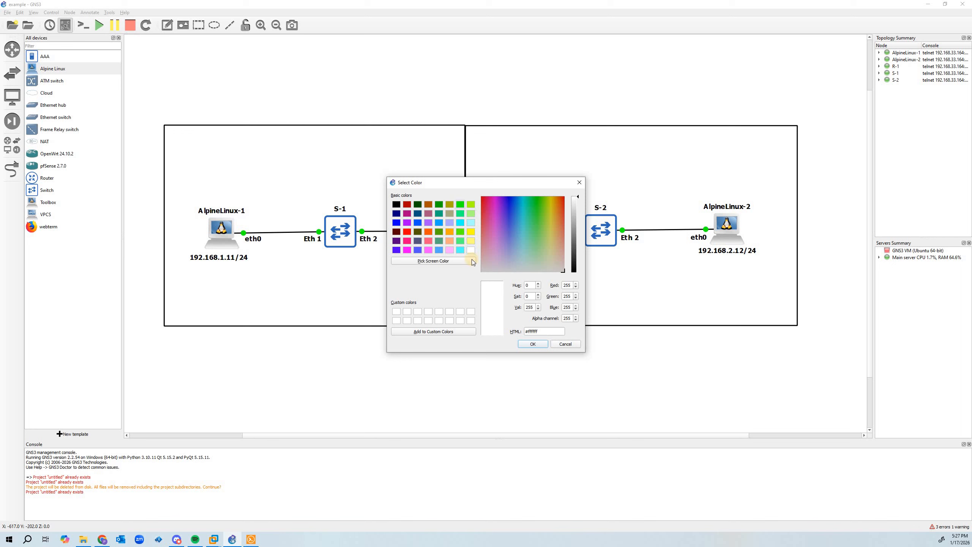
left_click(460, 204)
left_click(535, 344)
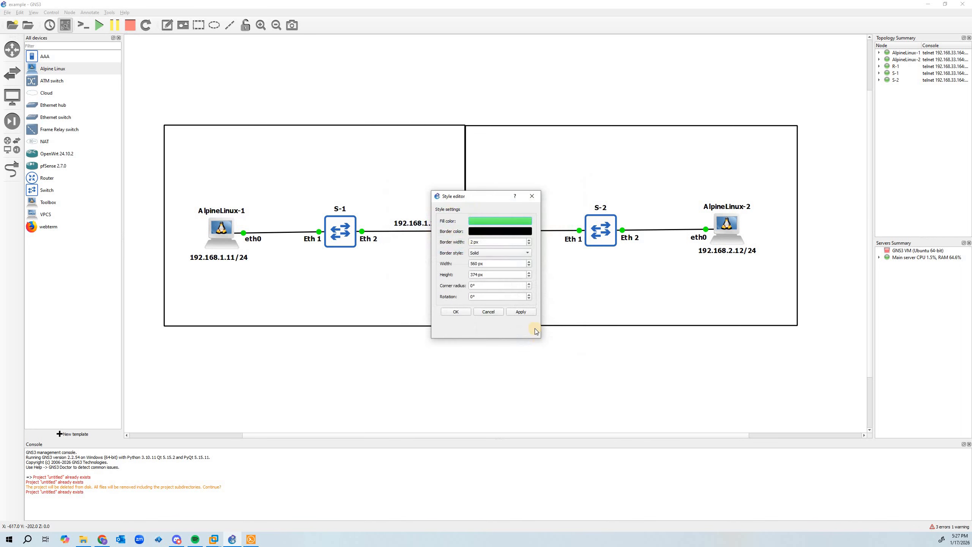
left_click(506, 231)
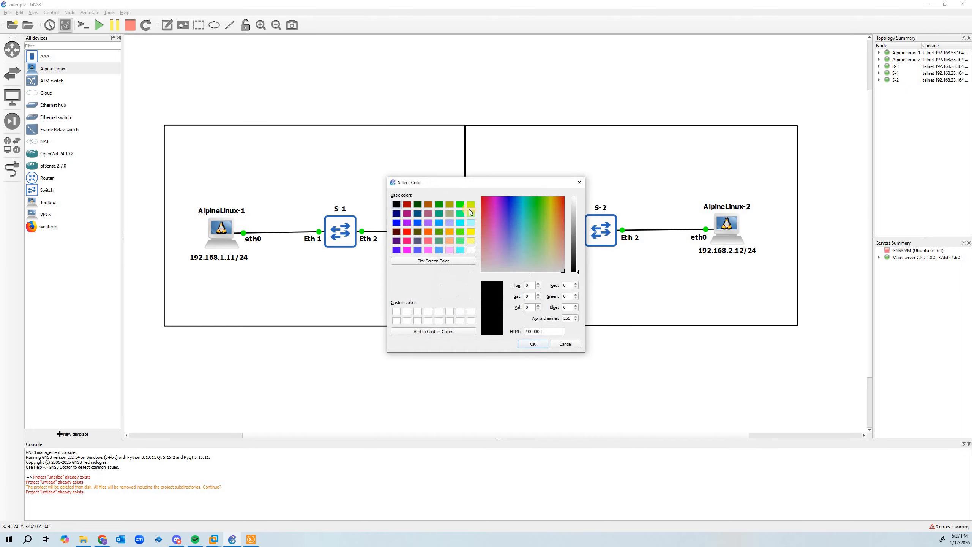
left_click(459, 205)
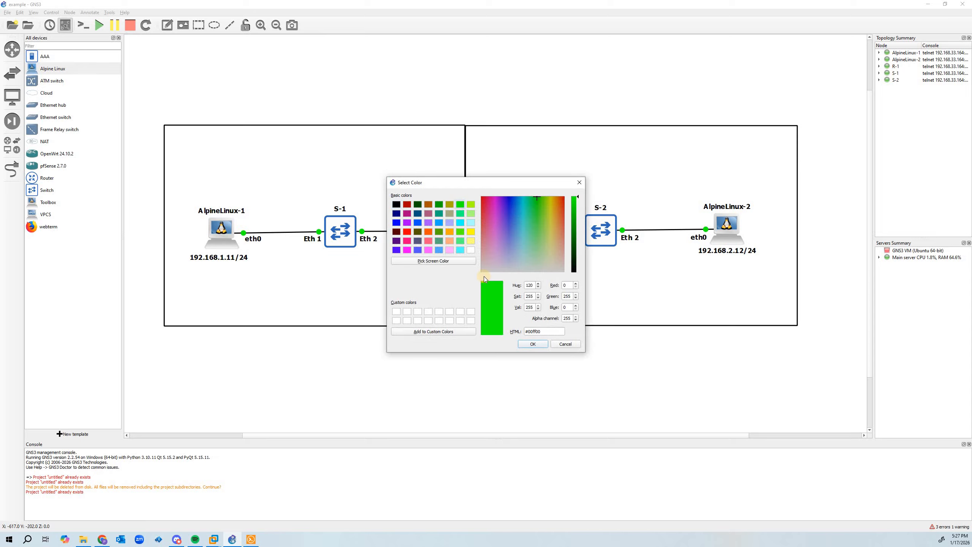
left_click(532, 345)
left_click(520, 312)
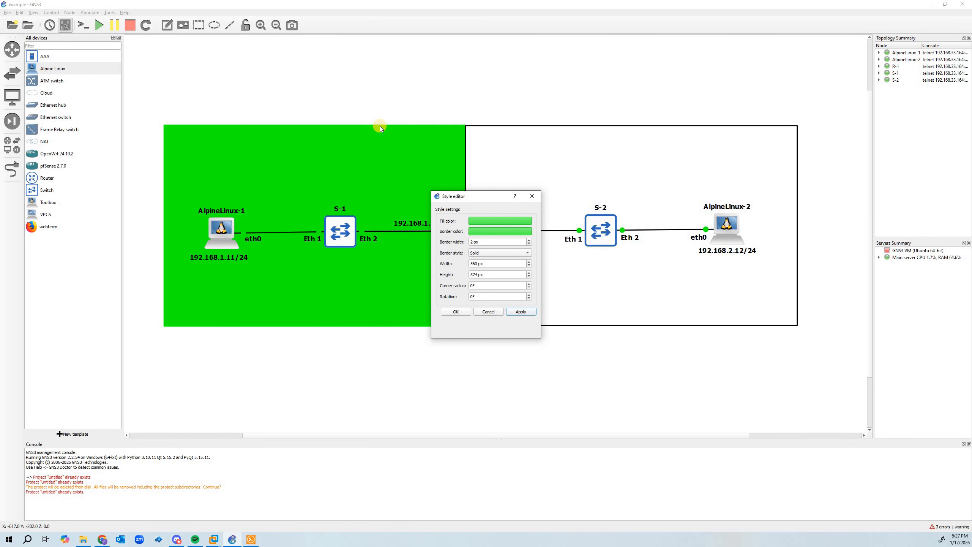
- Set the fill colour of the rectangle around S-2 and AlpineLinux-2 to cyan (#00ffff) and apply it
left_click(456, 311)
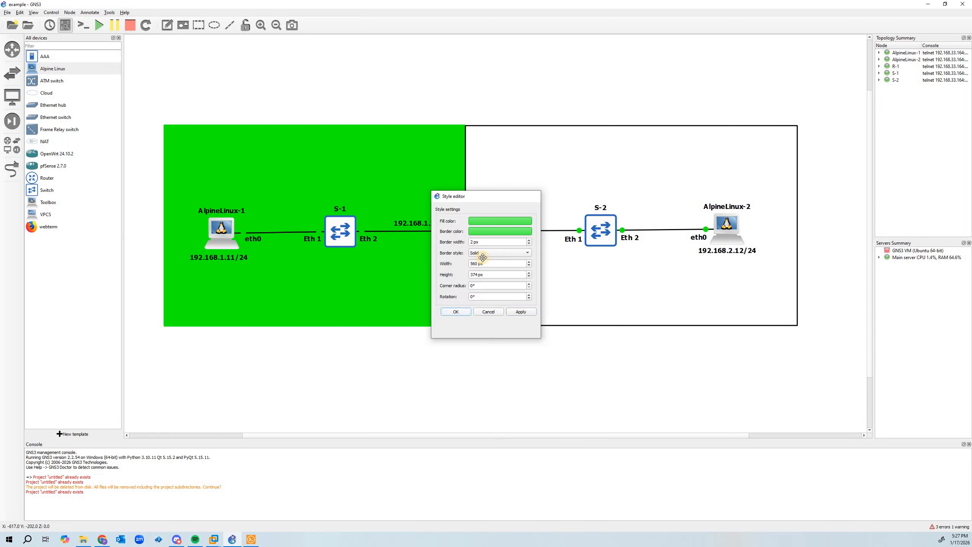
right_click(538, 177)
left_click(553, 187)
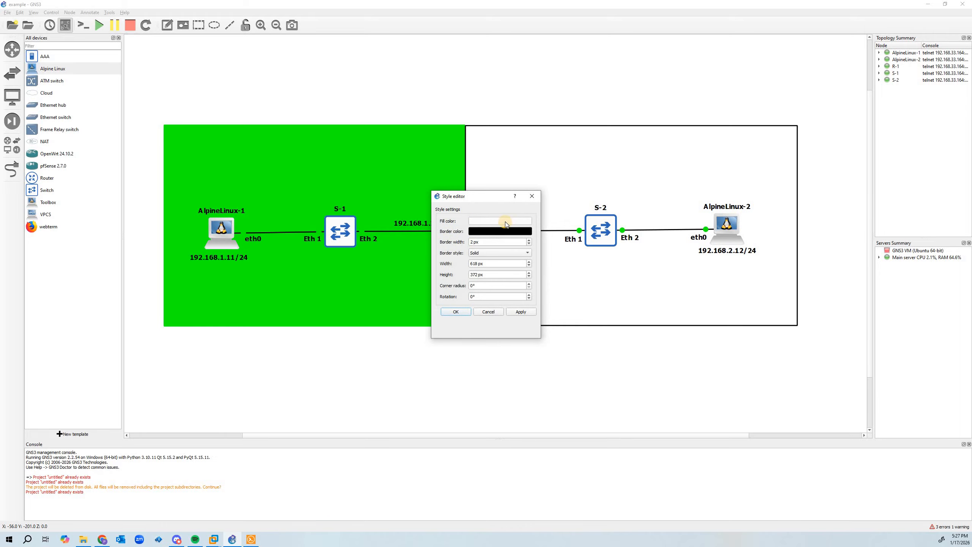
left_click(505, 224)
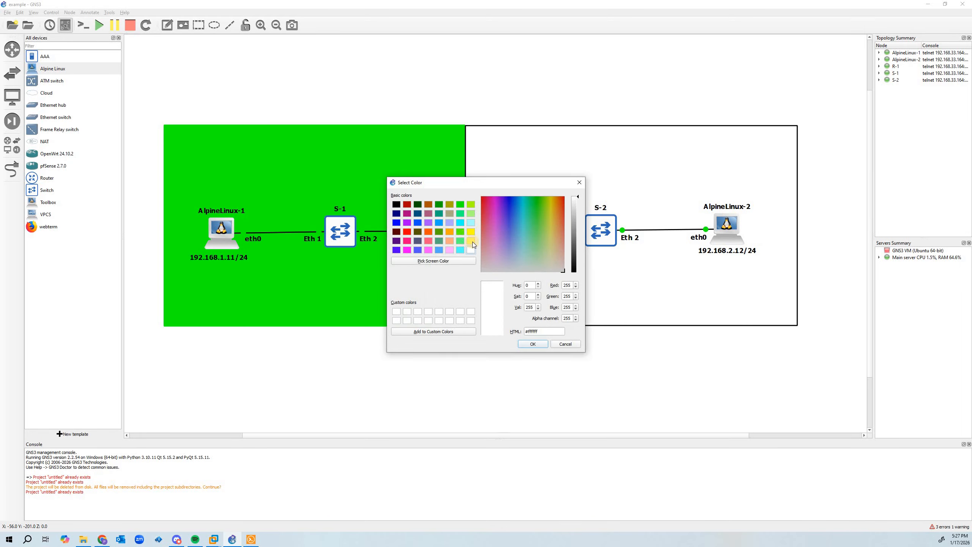
left_click(460, 223)
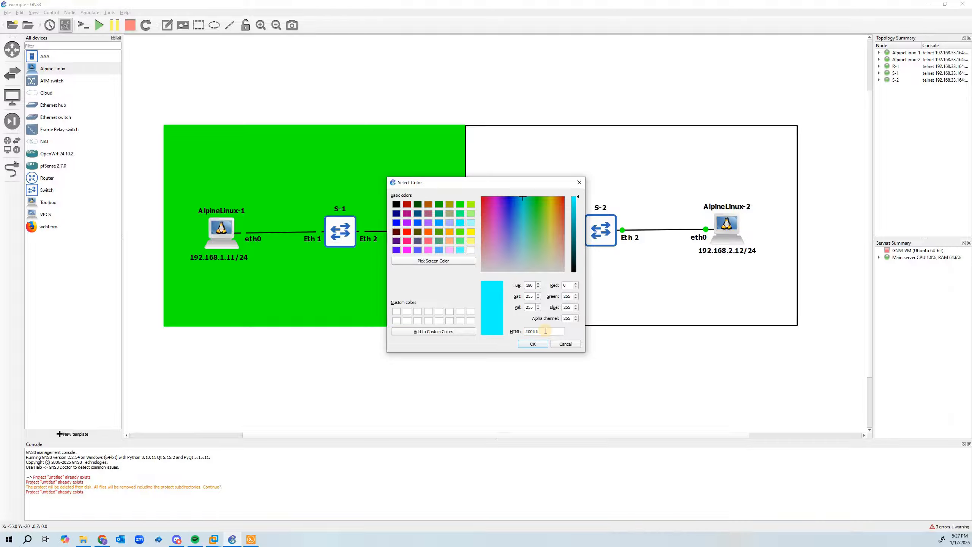
left_click(541, 346)
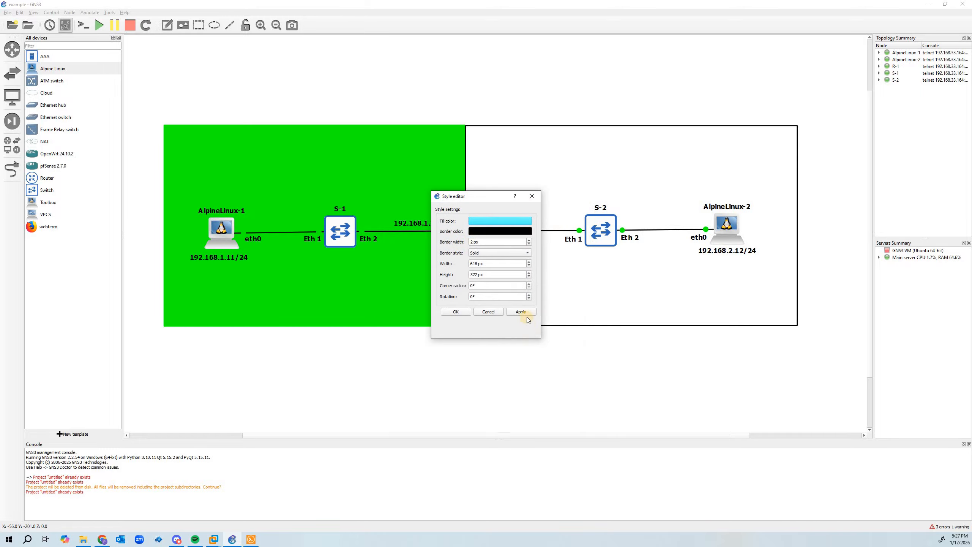
left_click(527, 311)
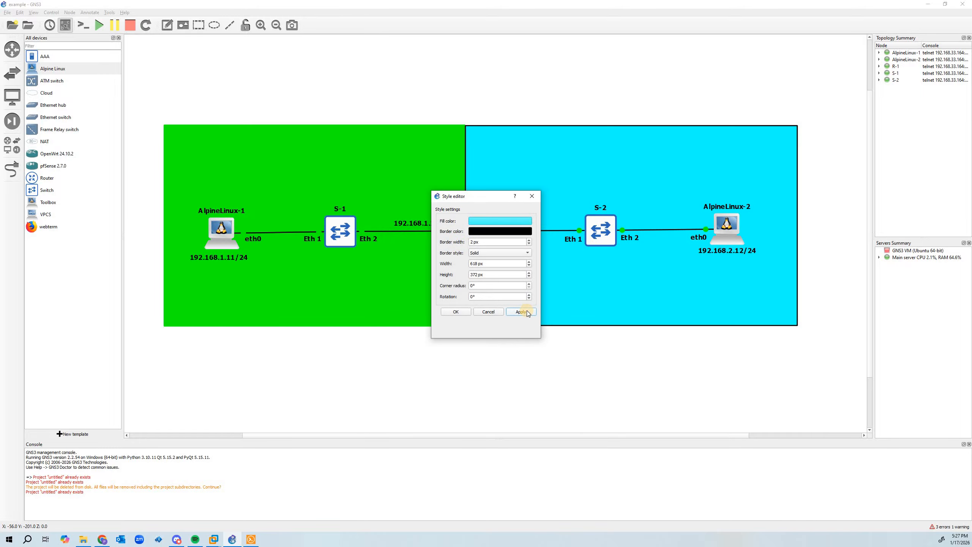
- Match the border of the rectangle around S-2 and AlpineLinux-2 to its cyan fill (#00ffff) by sampling the colour from the canvas
left_click(504, 232)
left_click(459, 260)
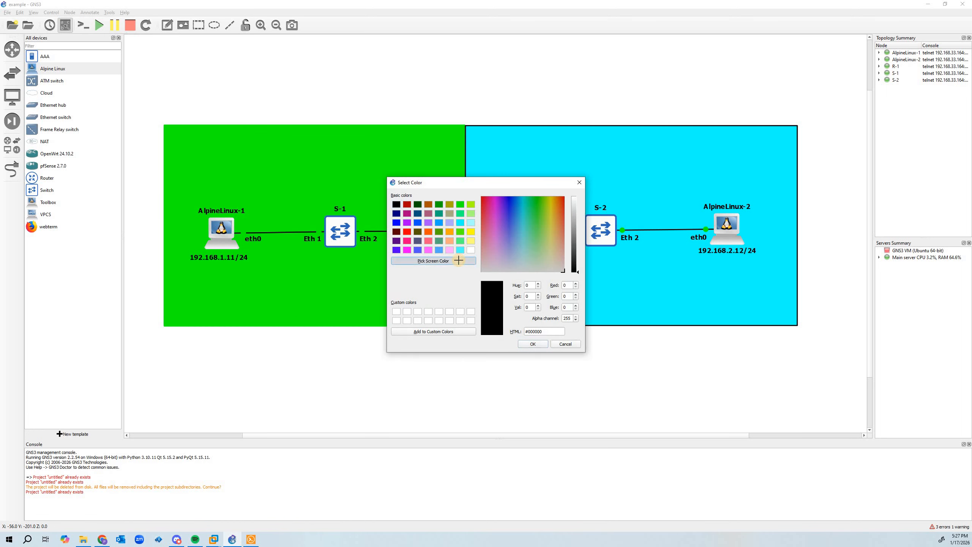
left_click(523, 160)
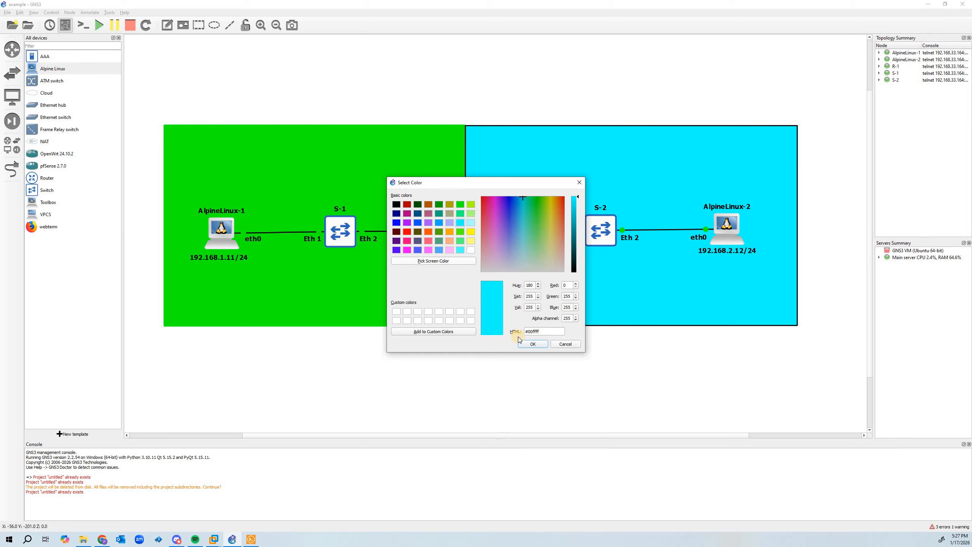
left_click(534, 345)
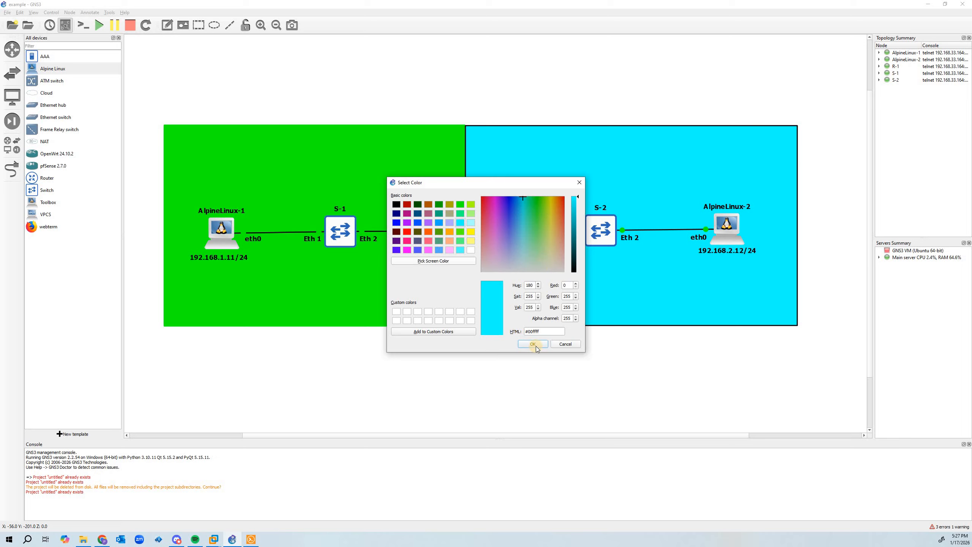
left_click(423, 261)
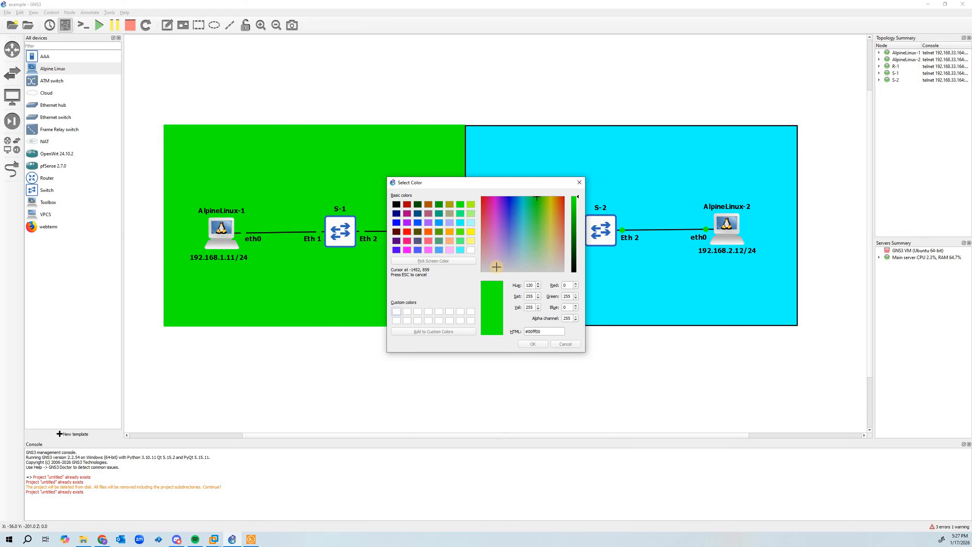
left_click(627, 173)
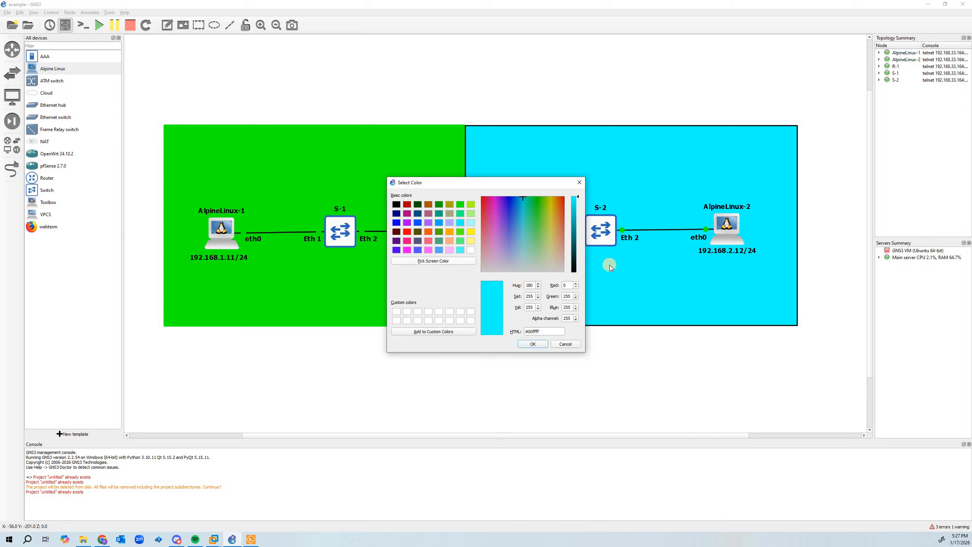
left_click(529, 344)
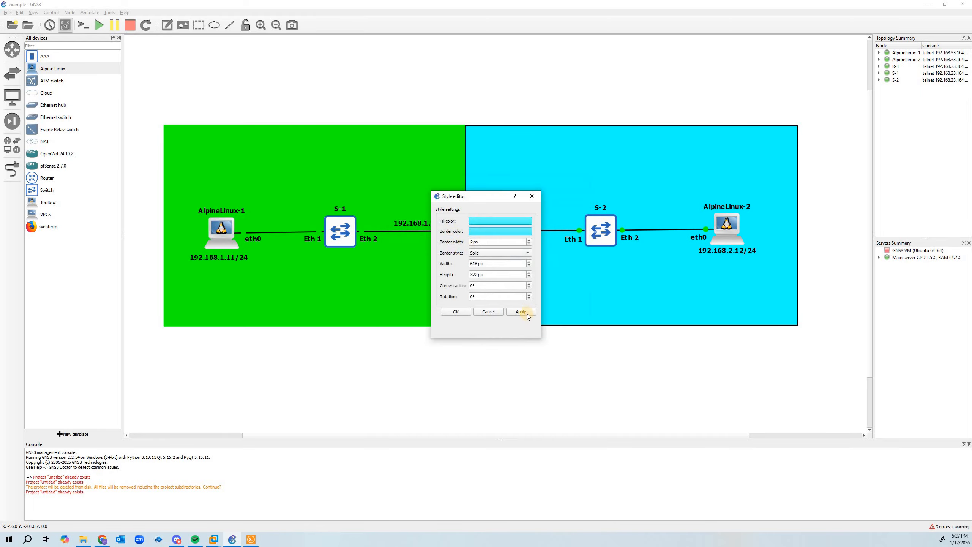
left_click(459, 311)
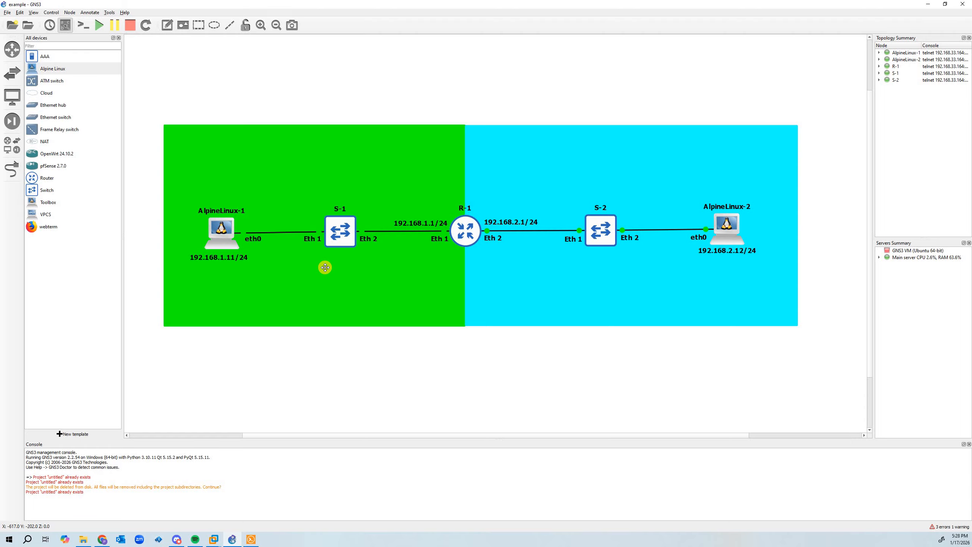
- Open console sessions to all devices and move the terminal window over the topology
right_click(469, 231)
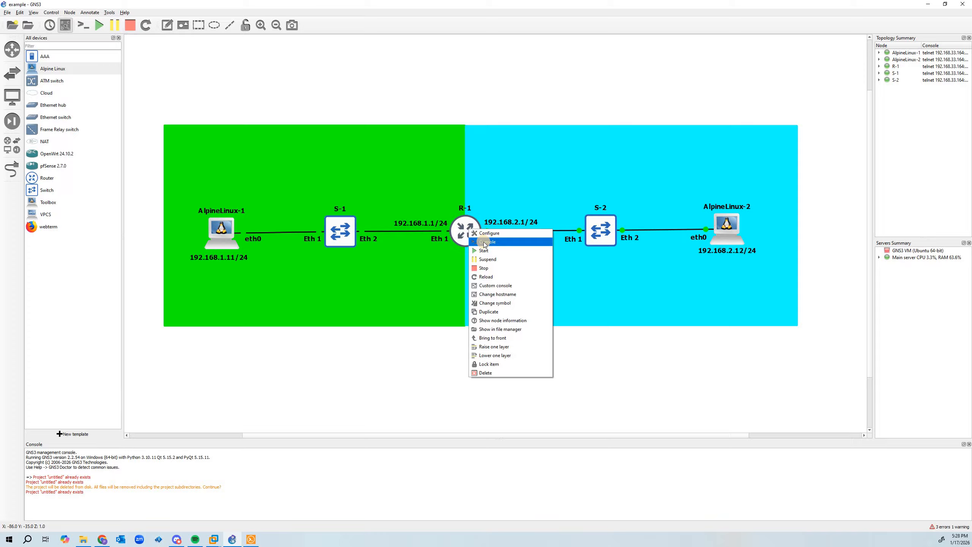
left_click(86, 26)
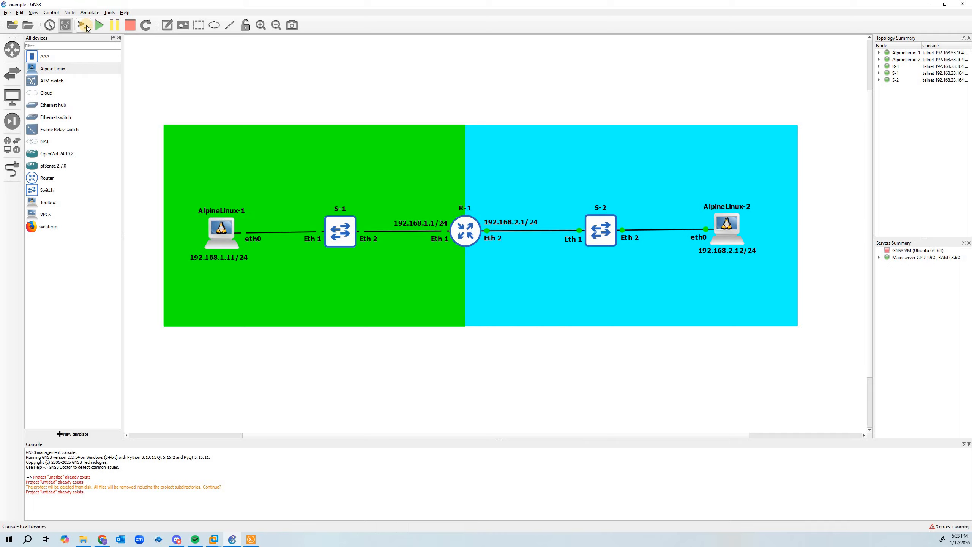
left_click(86, 26)
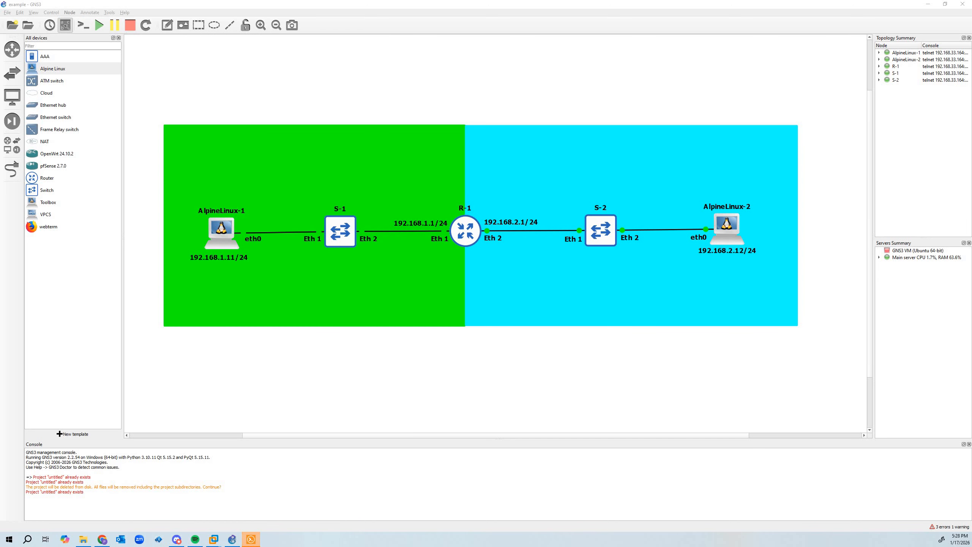
left_click_drag(971, 4, 607, 95)
- Close all open console sessions, including the duplicates, in the Solar-PuTTY window
left_click(199, 94)
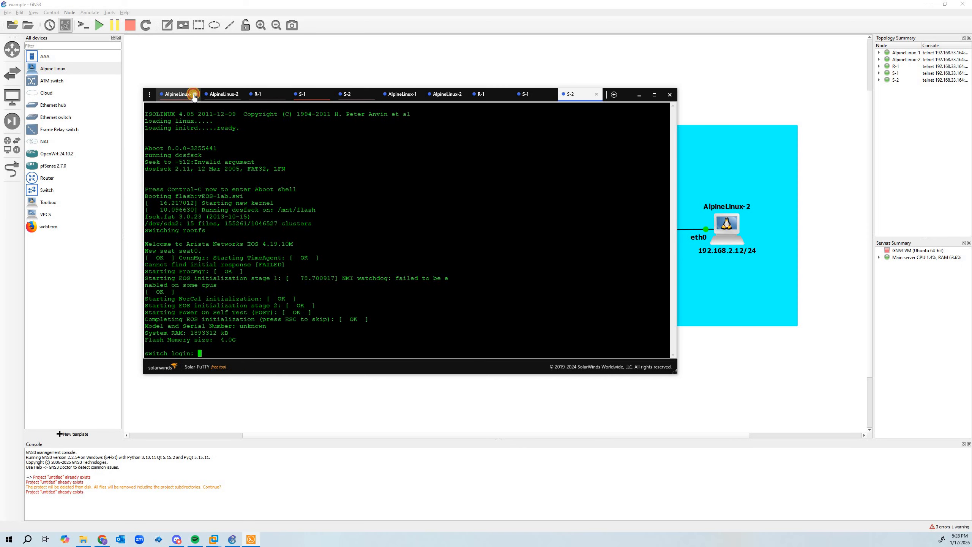
left_click(198, 95)
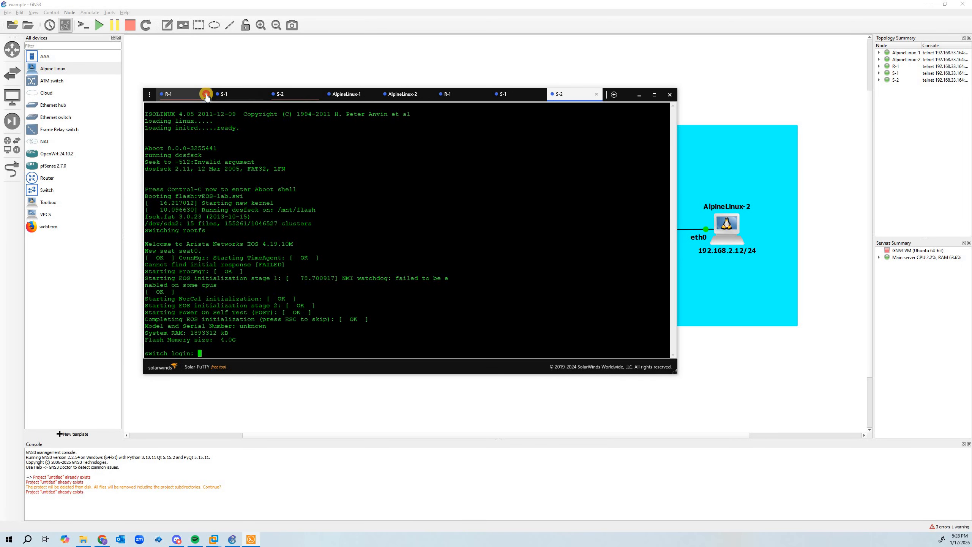
left_click(207, 95)
left_click(216, 95)
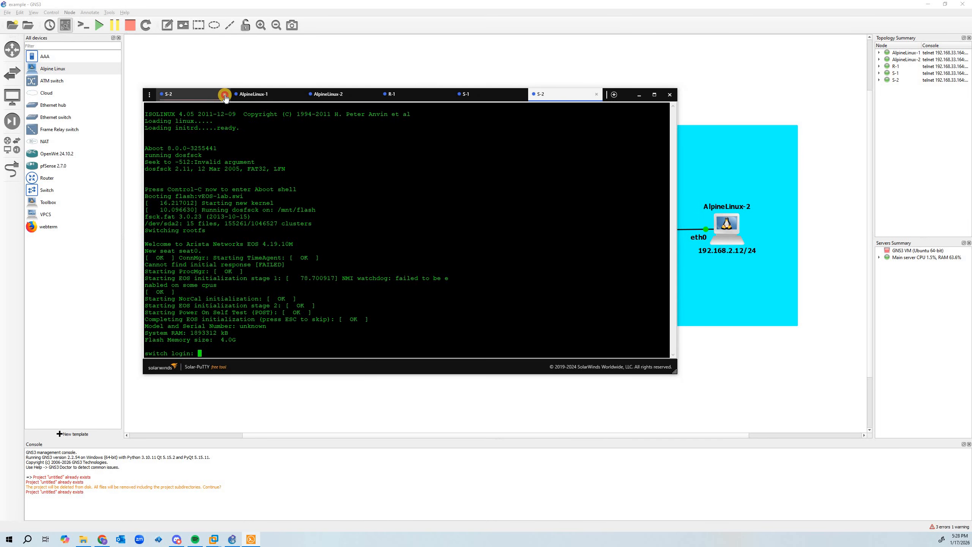
left_click(225, 94)
left_click(224, 95)
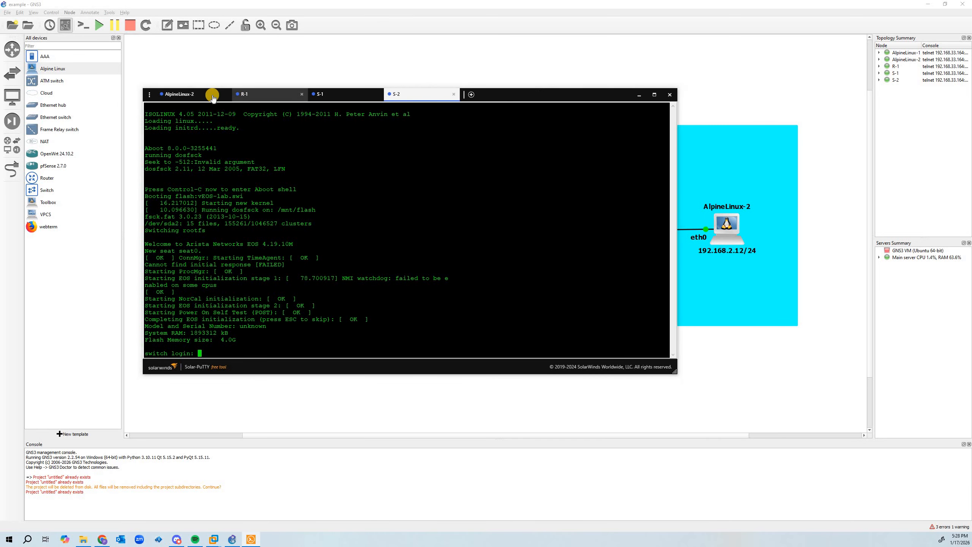
left_click(225, 94)
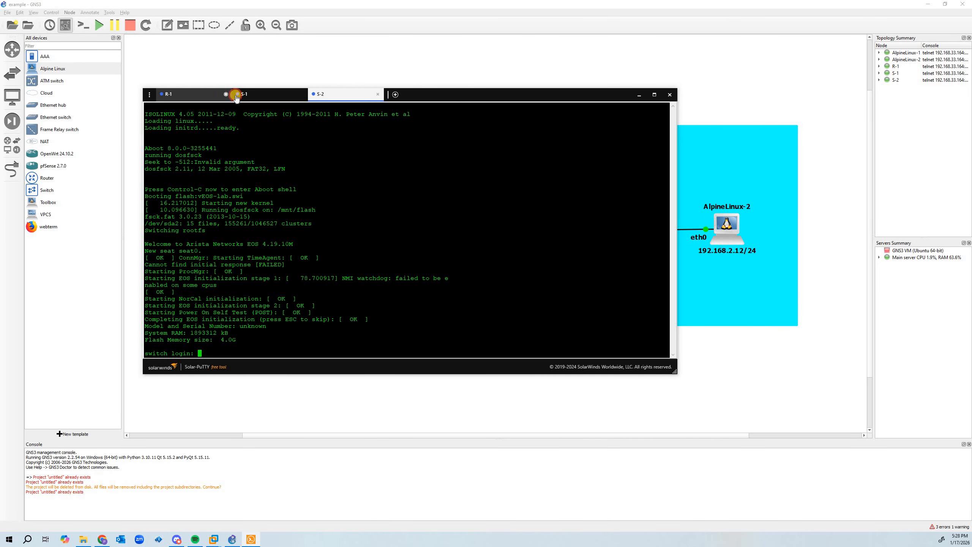
left_click(225, 95)
left_click(226, 94)
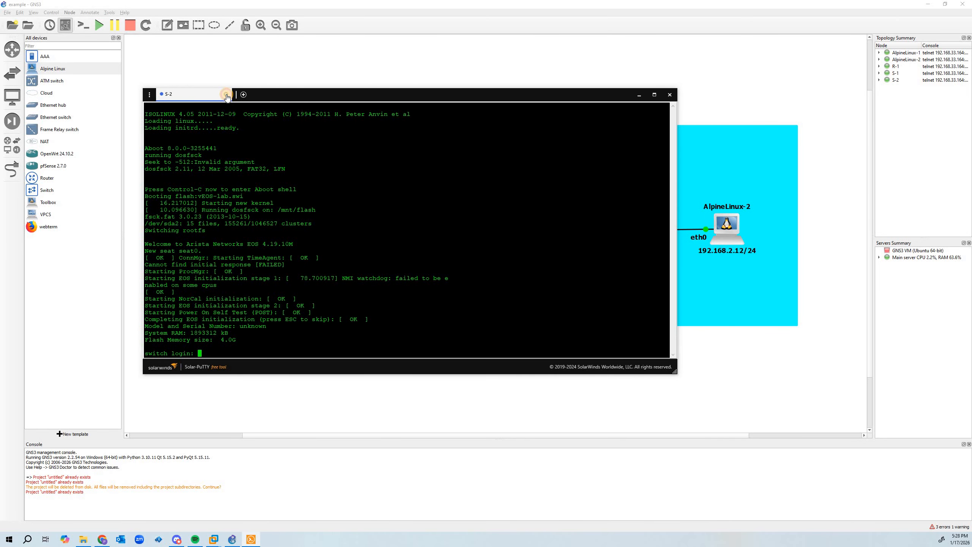
left_click(226, 94)
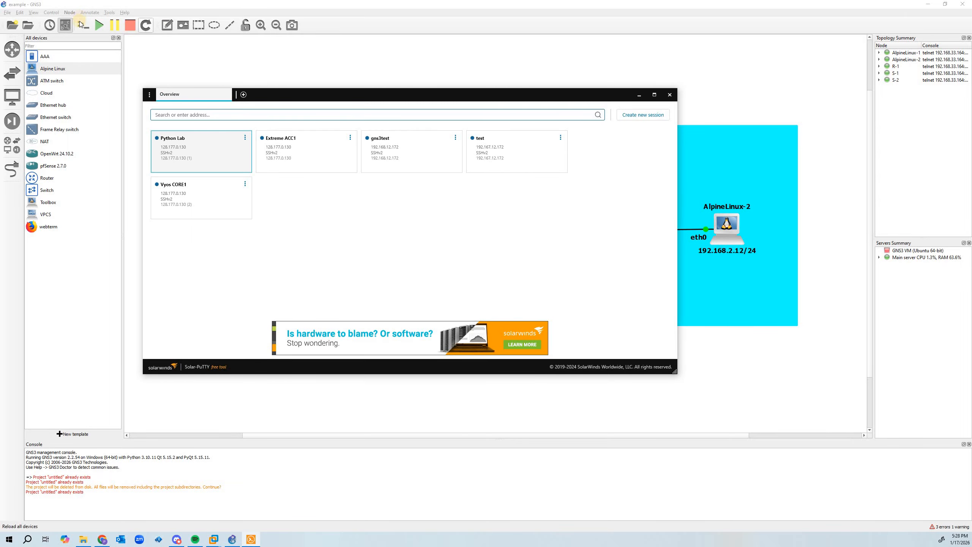
- Open consoles to all devices again from GNS3 and check the S-1, R-1 and AlpineLinux-2 sessions for a prompt
left_click(80, 23)
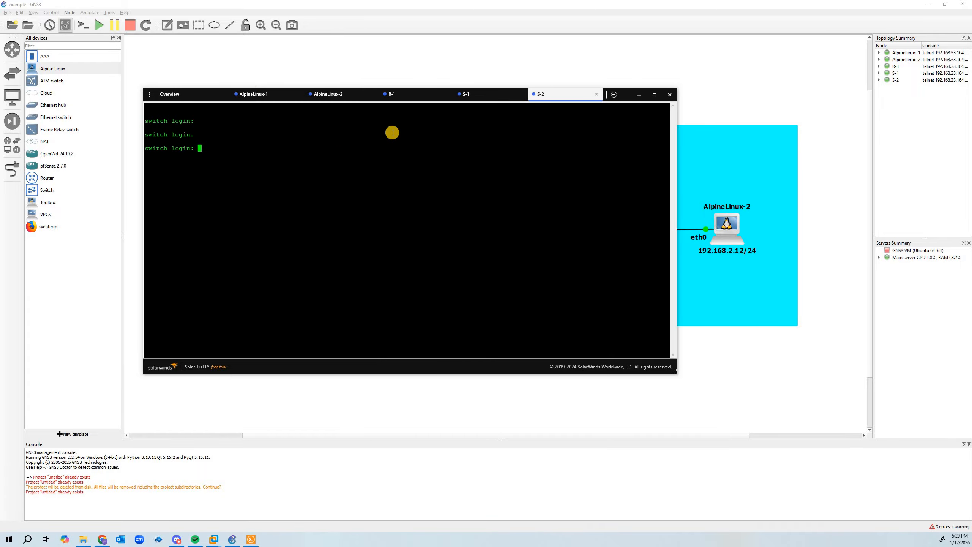
left_click(482, 96)
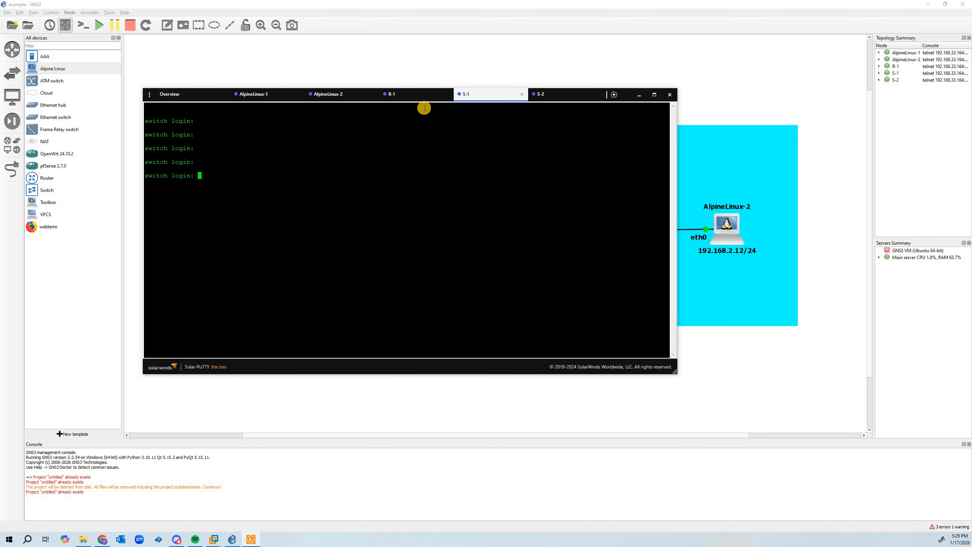
left_click(413, 95)
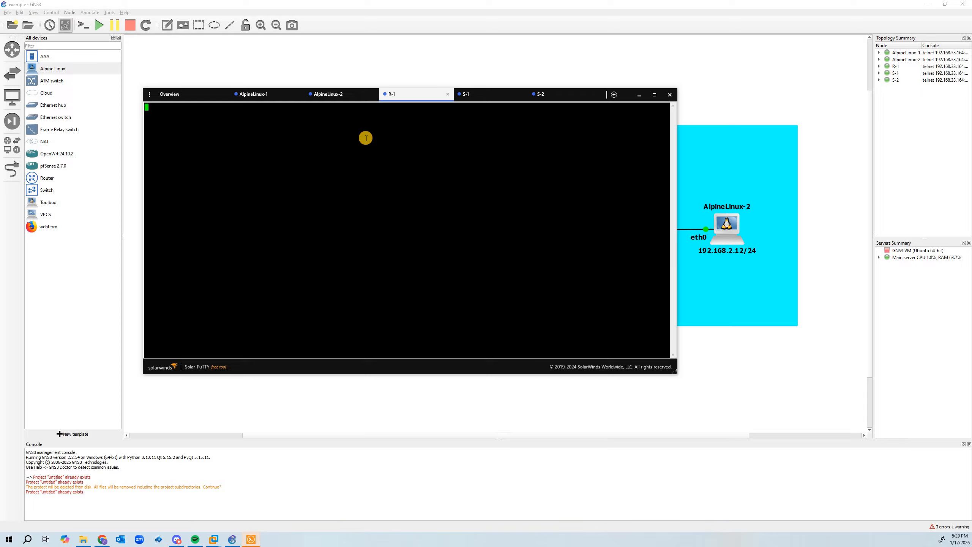
left_click(329, 95)
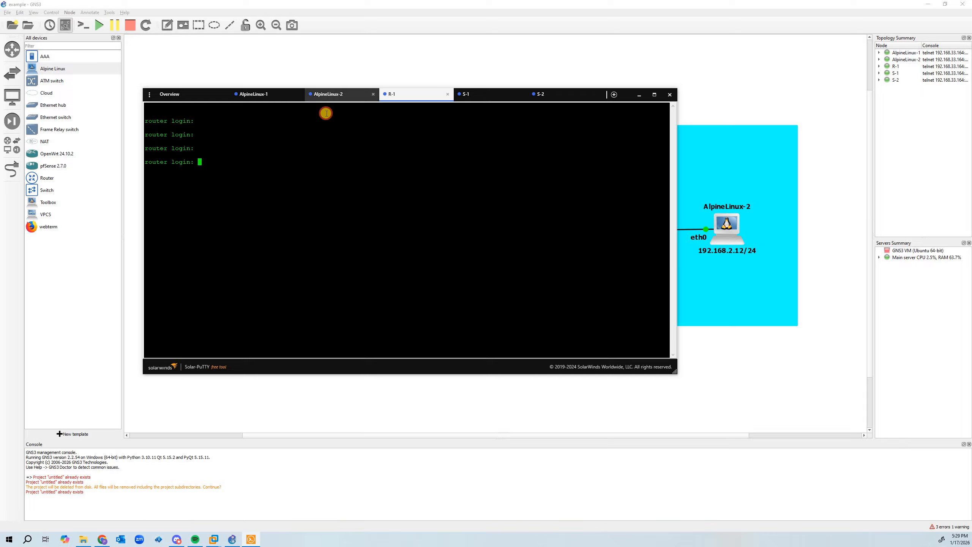
left_click(319, 162)
- Bring up the AlpineLinux-1 console and close the Overview page so only the device sessions remain
left_click(255, 94)
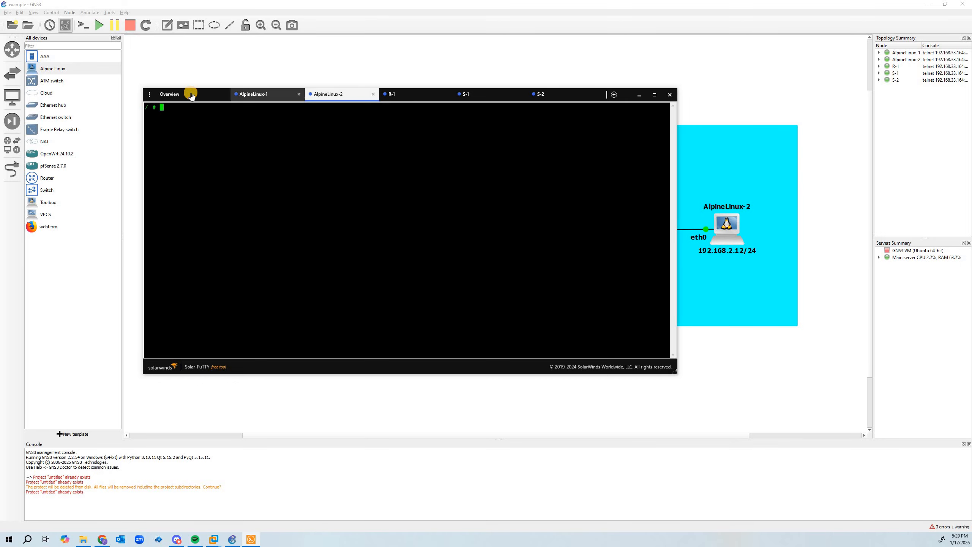
left_click(225, 95)
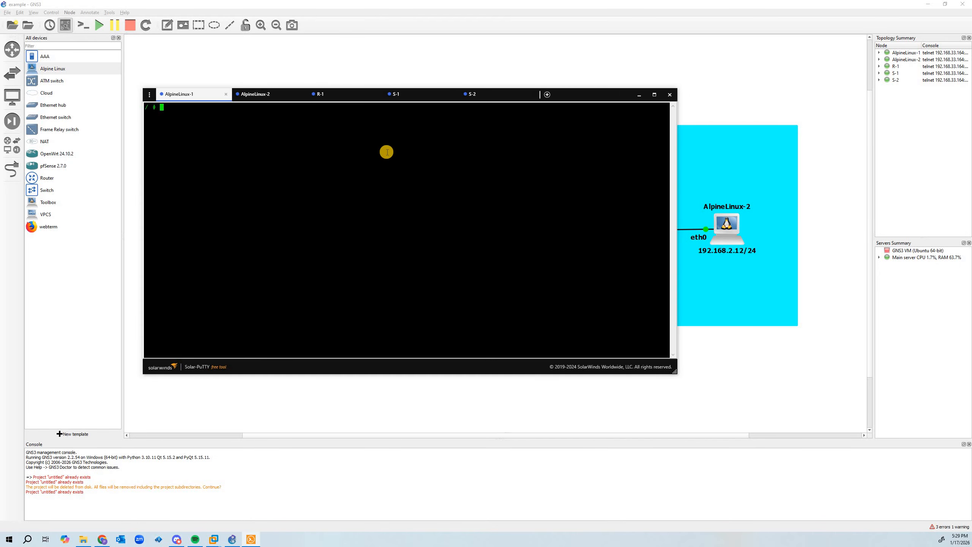